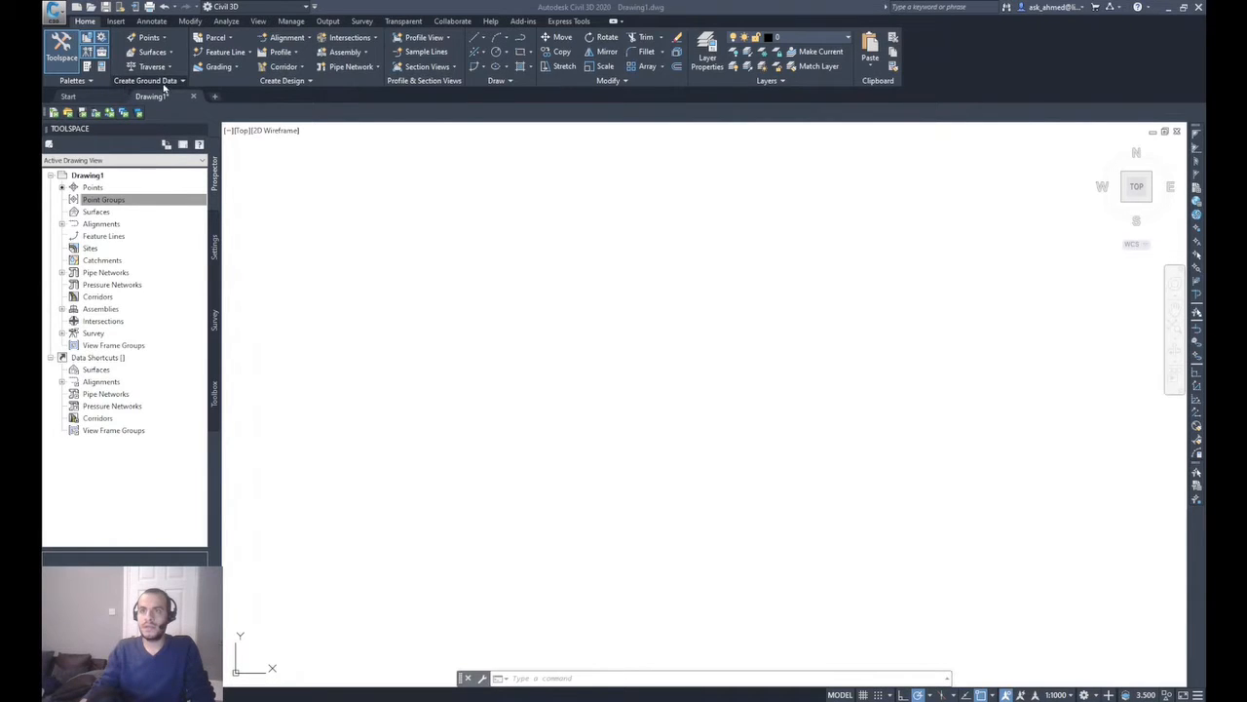
# Open the point creation tools and start importing points from a file
pyautogui.click(158, 40)
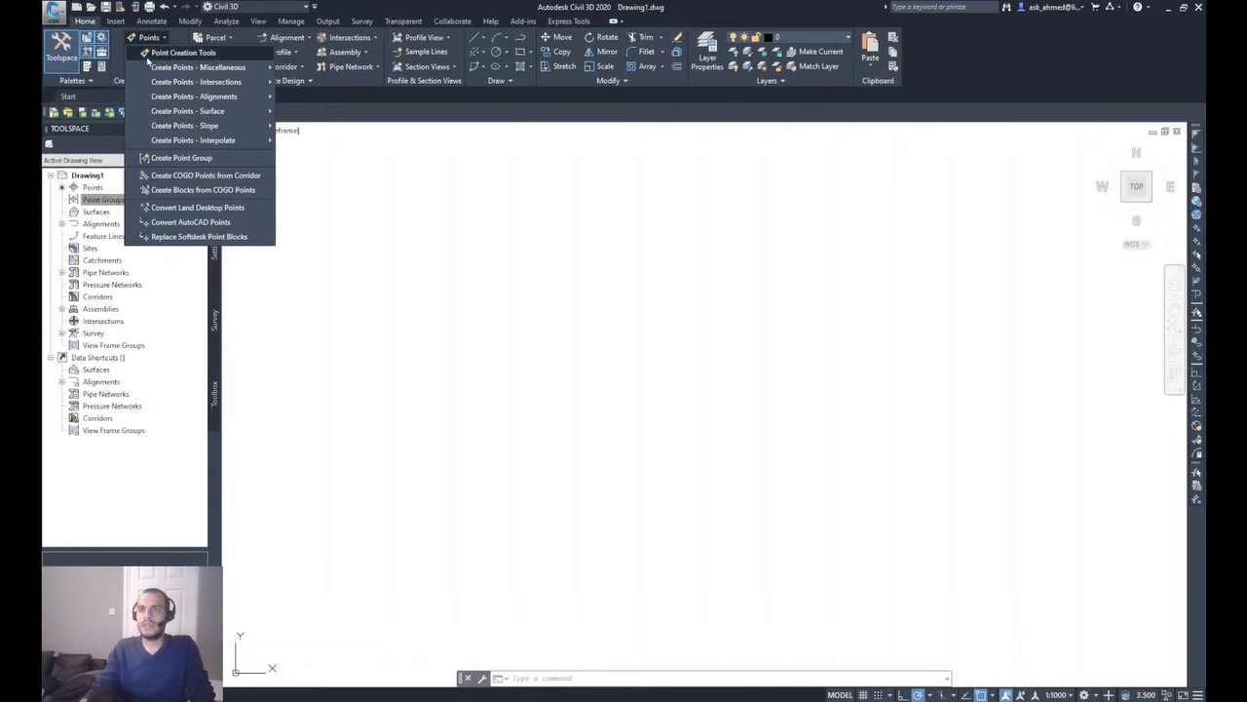
pyautogui.click(181, 54)
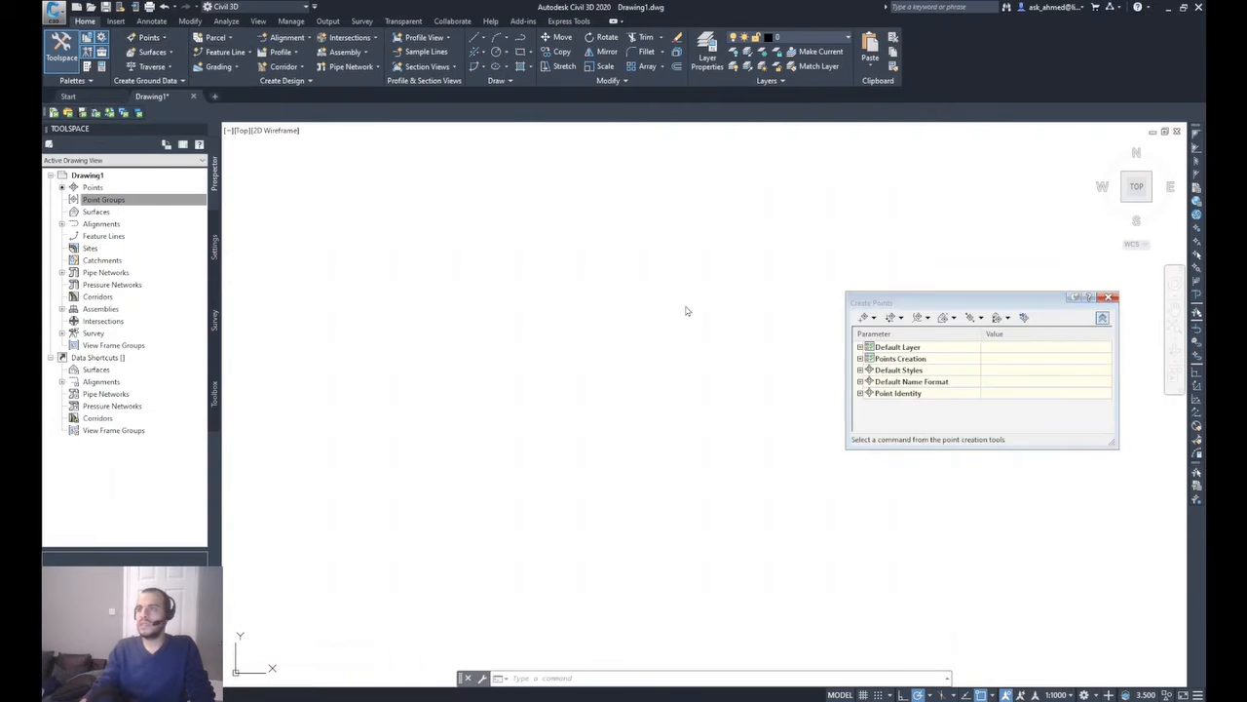
pyautogui.moveTo(915, 310); pyautogui.dragTo(783, 237)
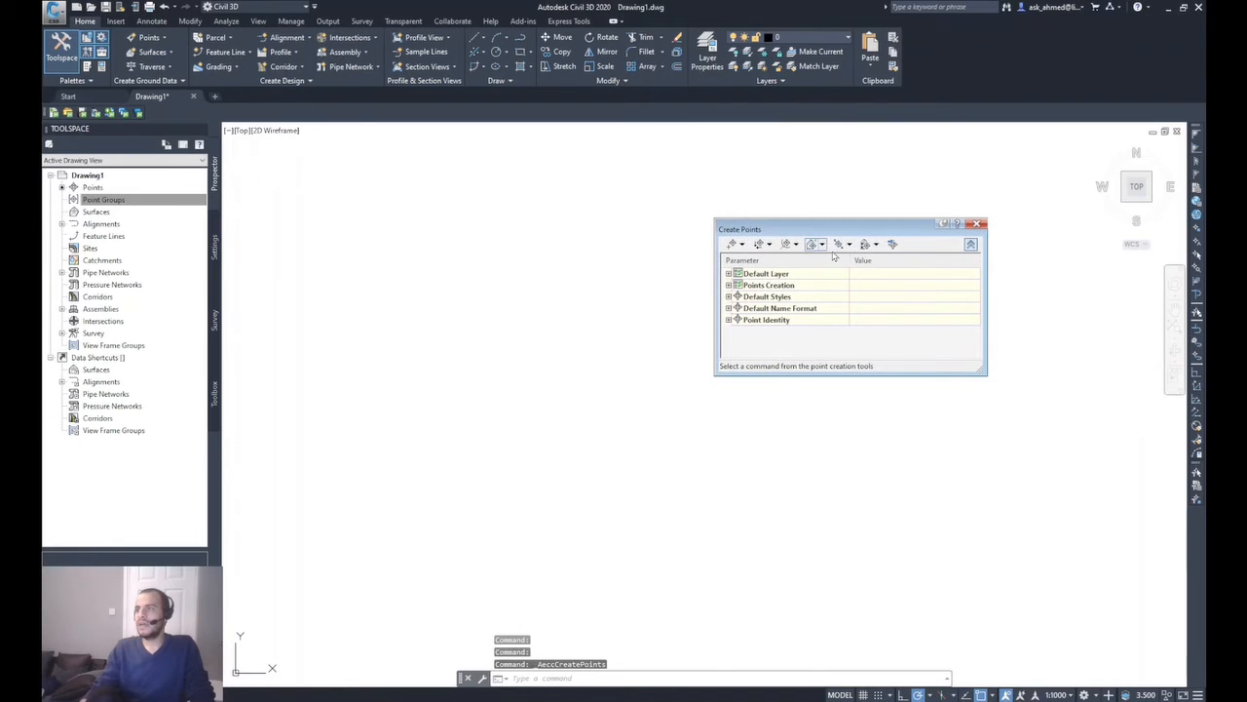
pyautogui.click(891, 245)
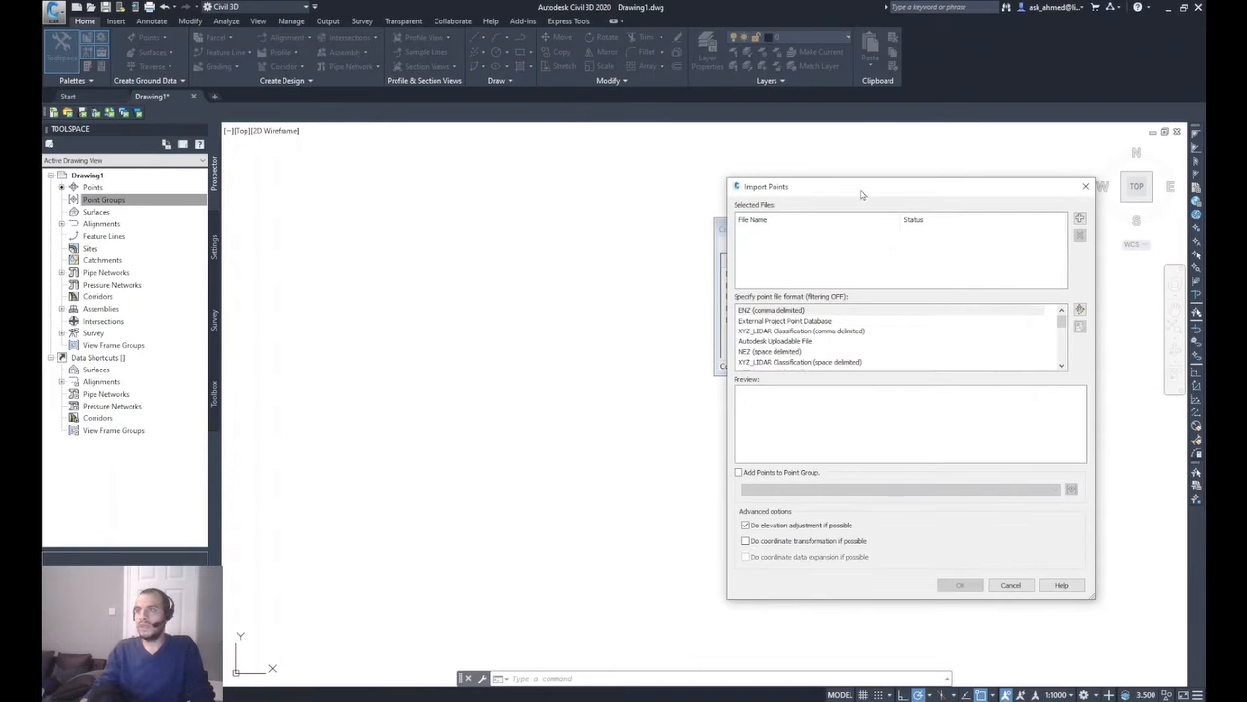
pyautogui.moveTo(864, 195); pyautogui.dragTo(464, 187)
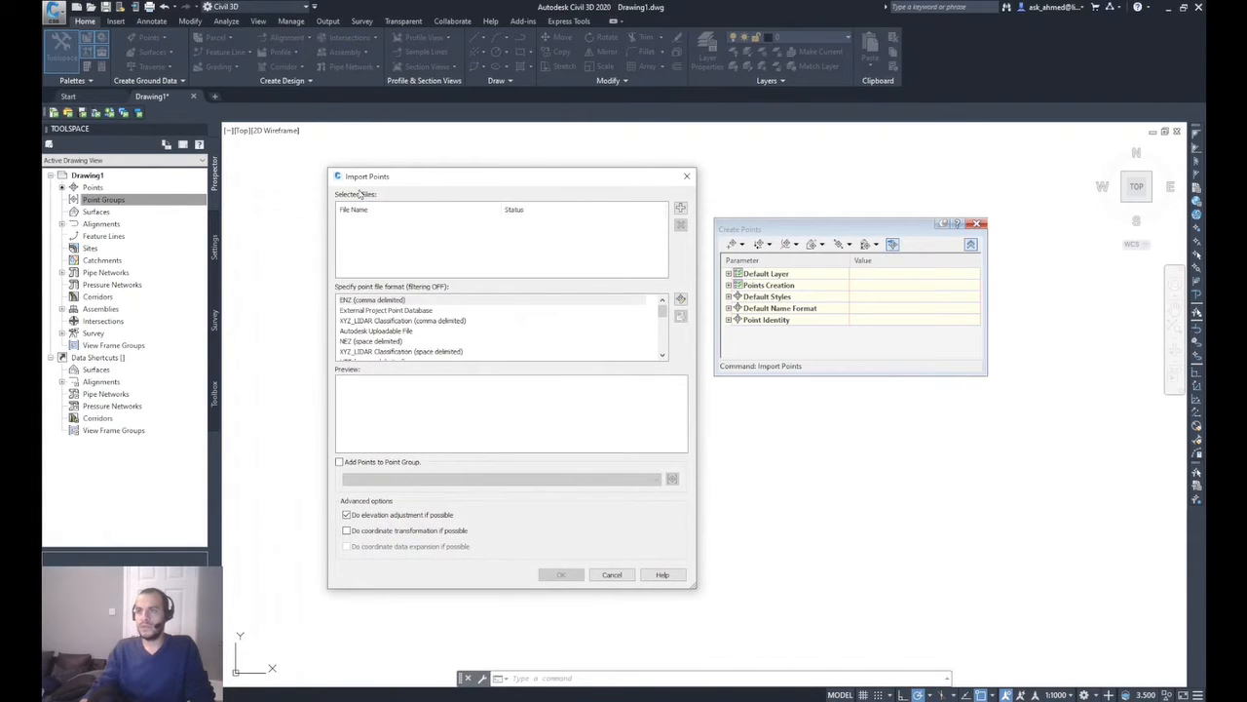
# Add the text file "Existing Ground Points - PENZD.txt" from the Civil Tutorials folder as the import source
pyautogui.click(681, 211)
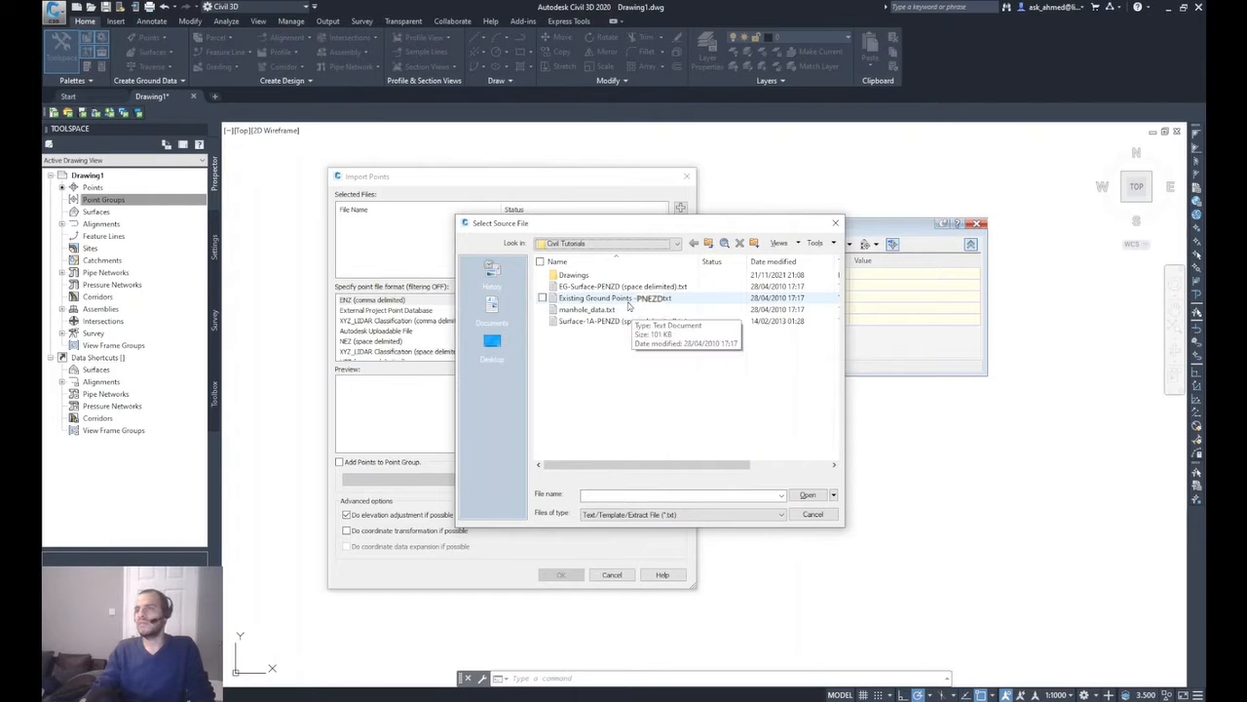
pyautogui.click(663, 516)
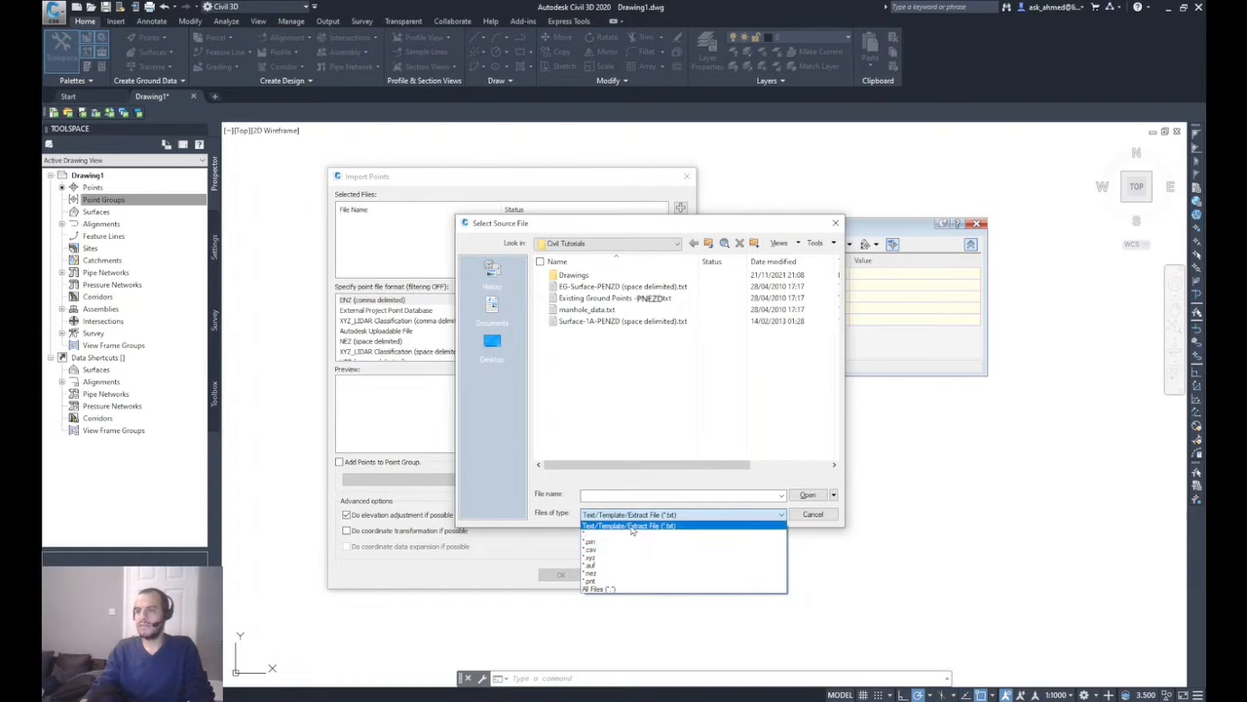
pyautogui.click(633, 526)
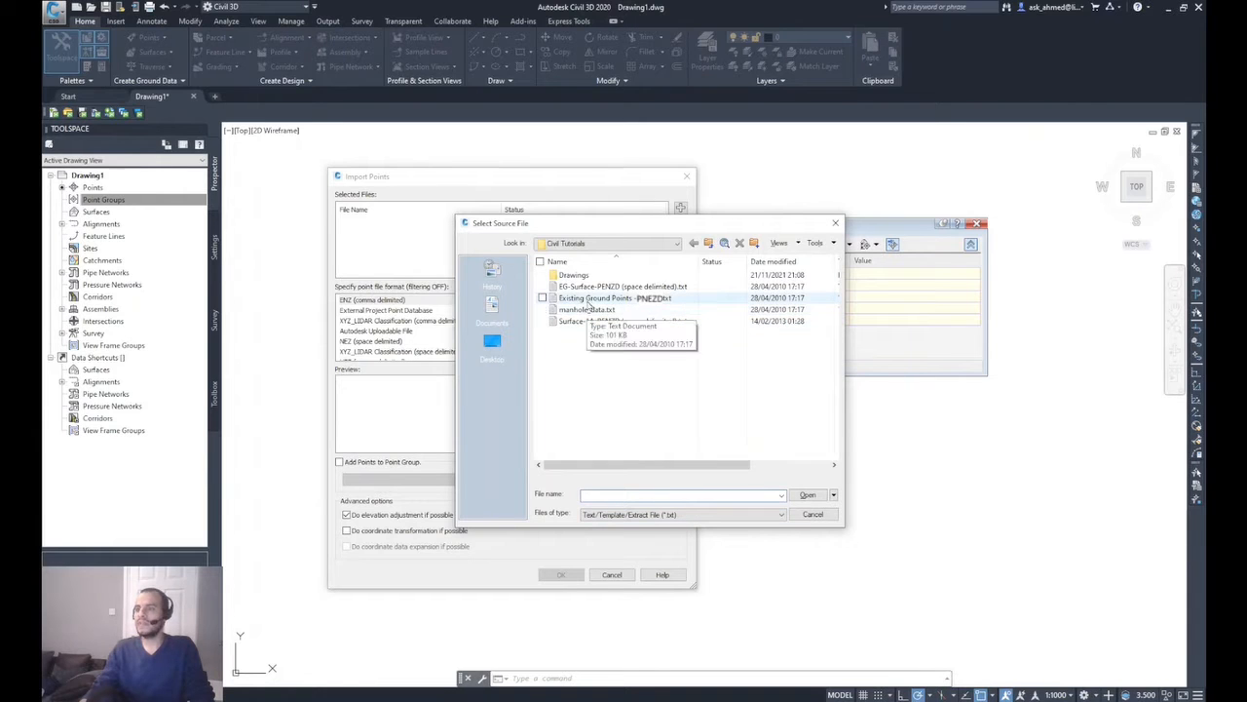
pyautogui.click(624, 304)
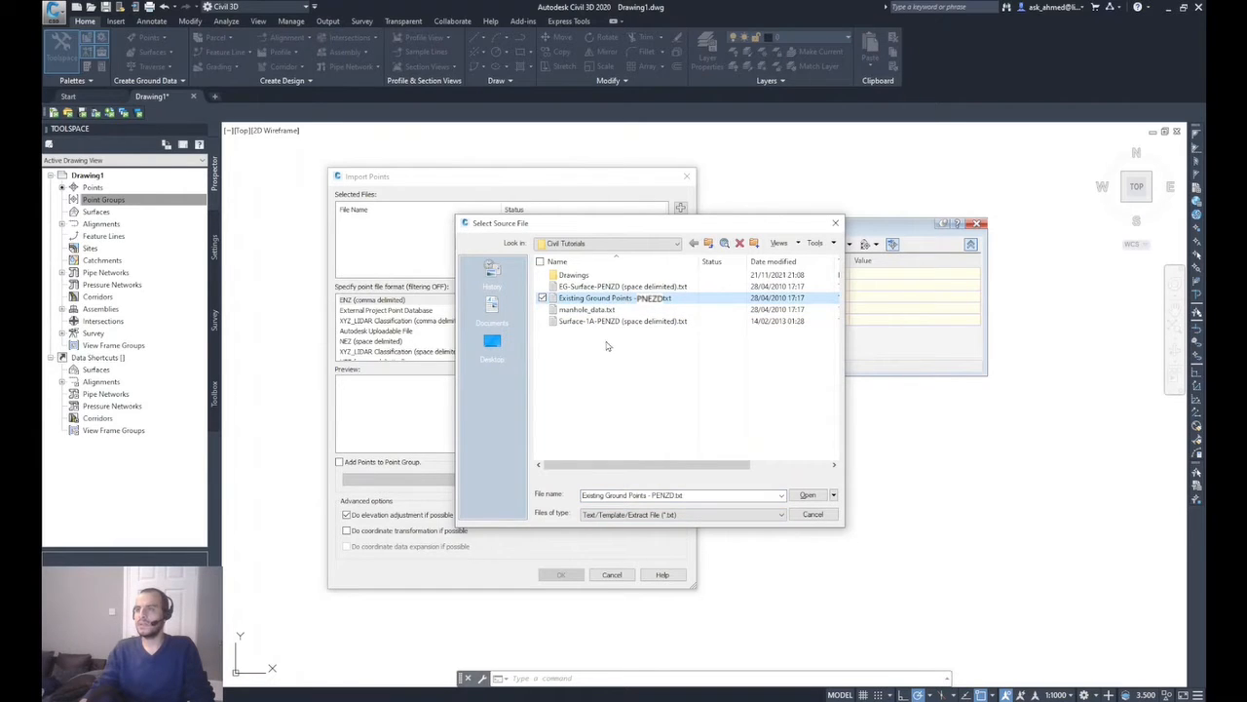
pyautogui.click(808, 499)
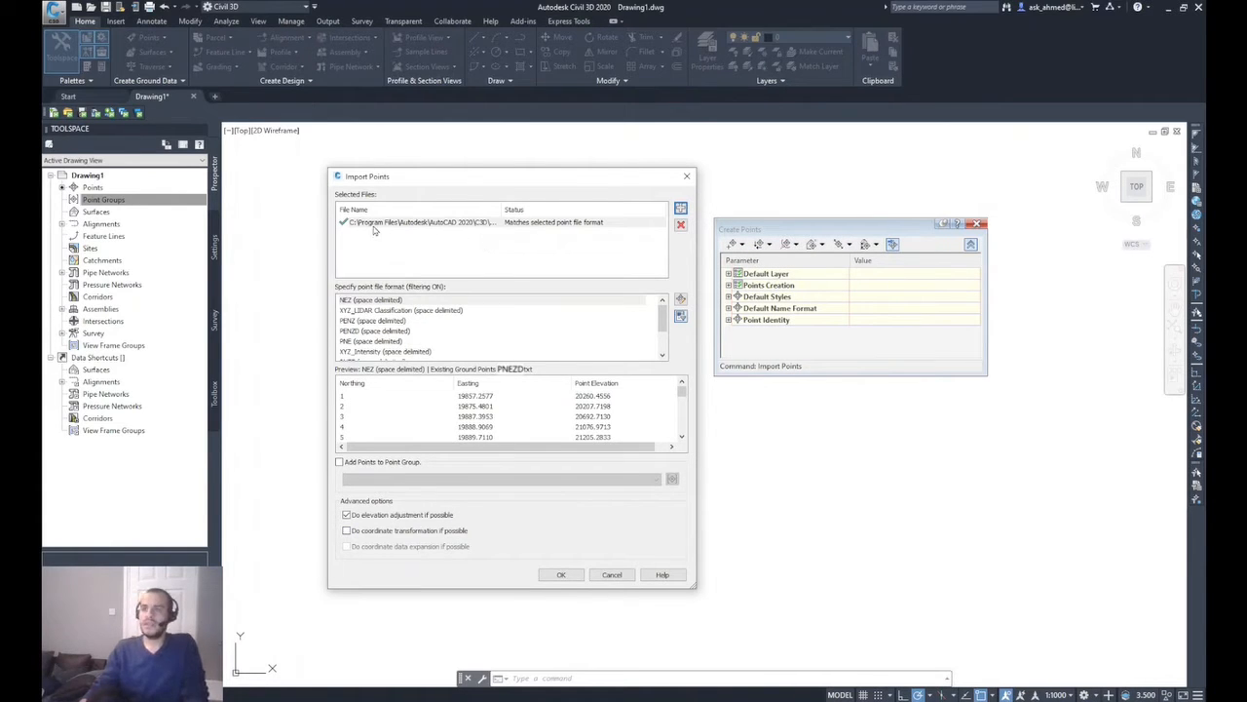
# Open the Existing Ground Points text file in Notepad from the source file selection to view its raw data
pyautogui.moveTo(504, 207); pyautogui.dragTo(529, 208)
pyautogui.click(537, 225)
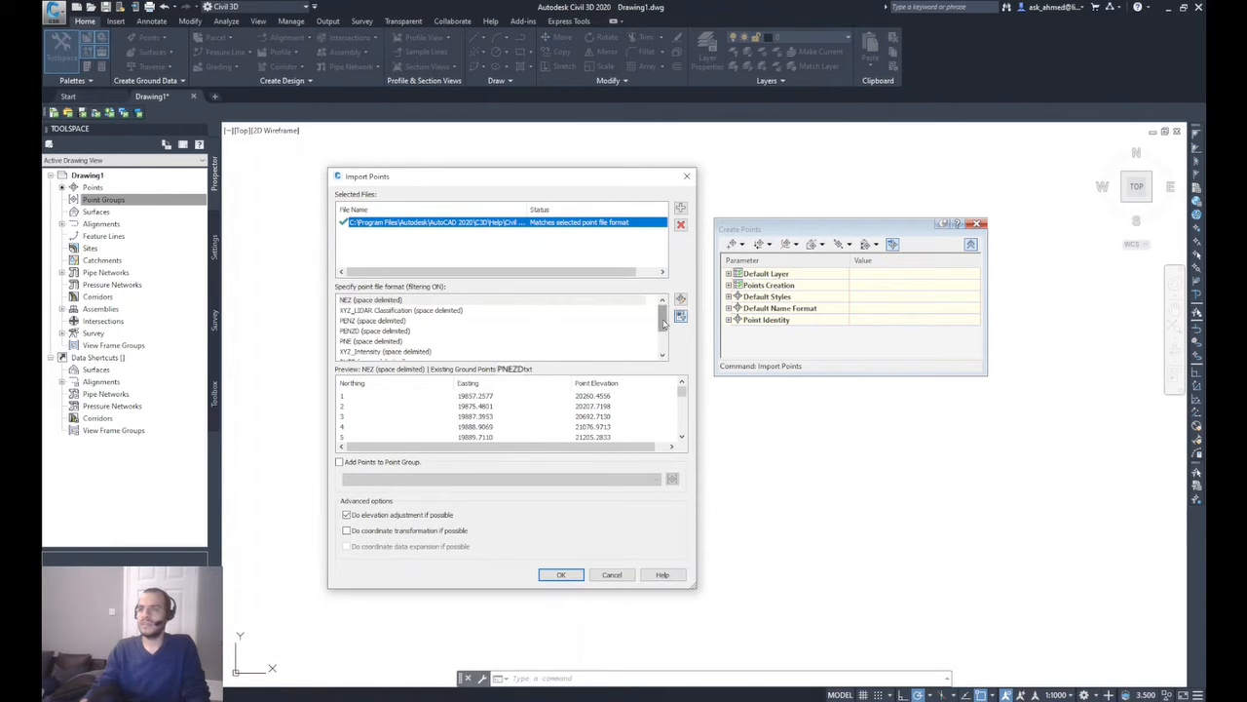
pyautogui.scroll(-1, 662, 325)
pyautogui.scroll(1, 661, 325)
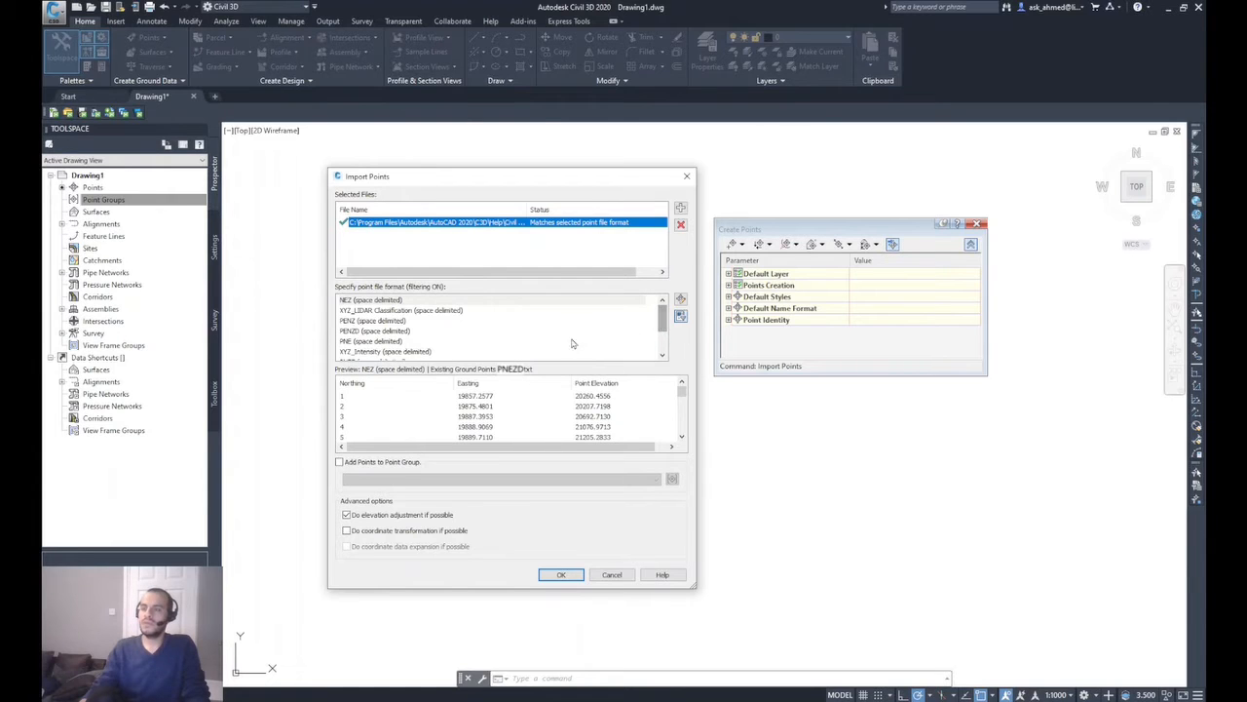
pyautogui.moveTo(662, 324)
pyautogui.mouseDown()
pyautogui.moveTo(663, 343)
pyautogui.moveTo(663, 316)
pyautogui.mouseUp()
pyautogui.click(680, 208)
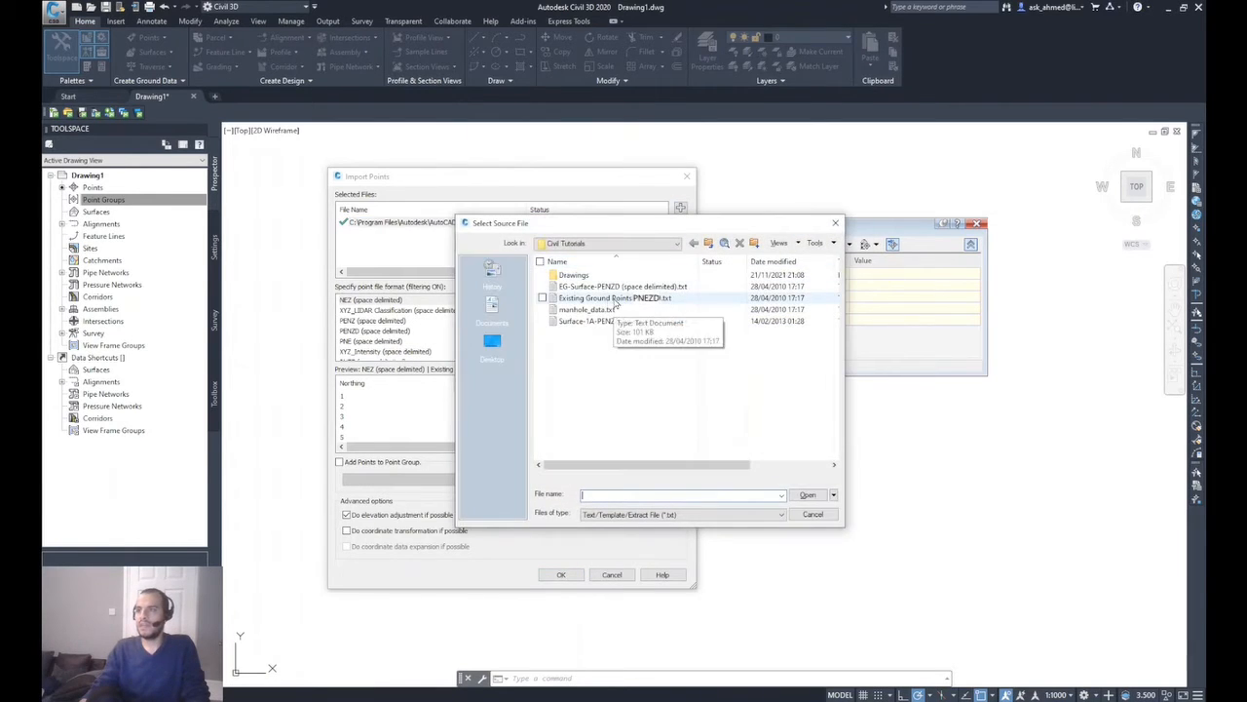
pyautogui.click(609, 298)
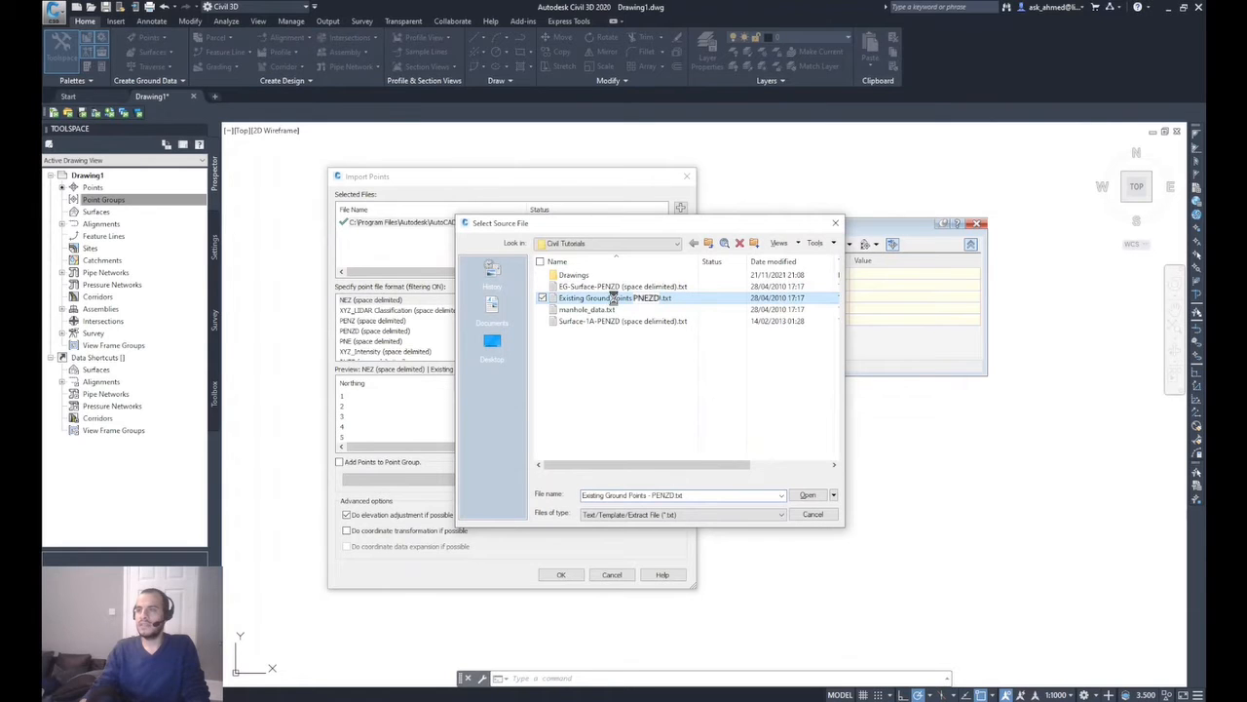
pyautogui.rightClick(614, 299)
pyautogui.click(620, 366)
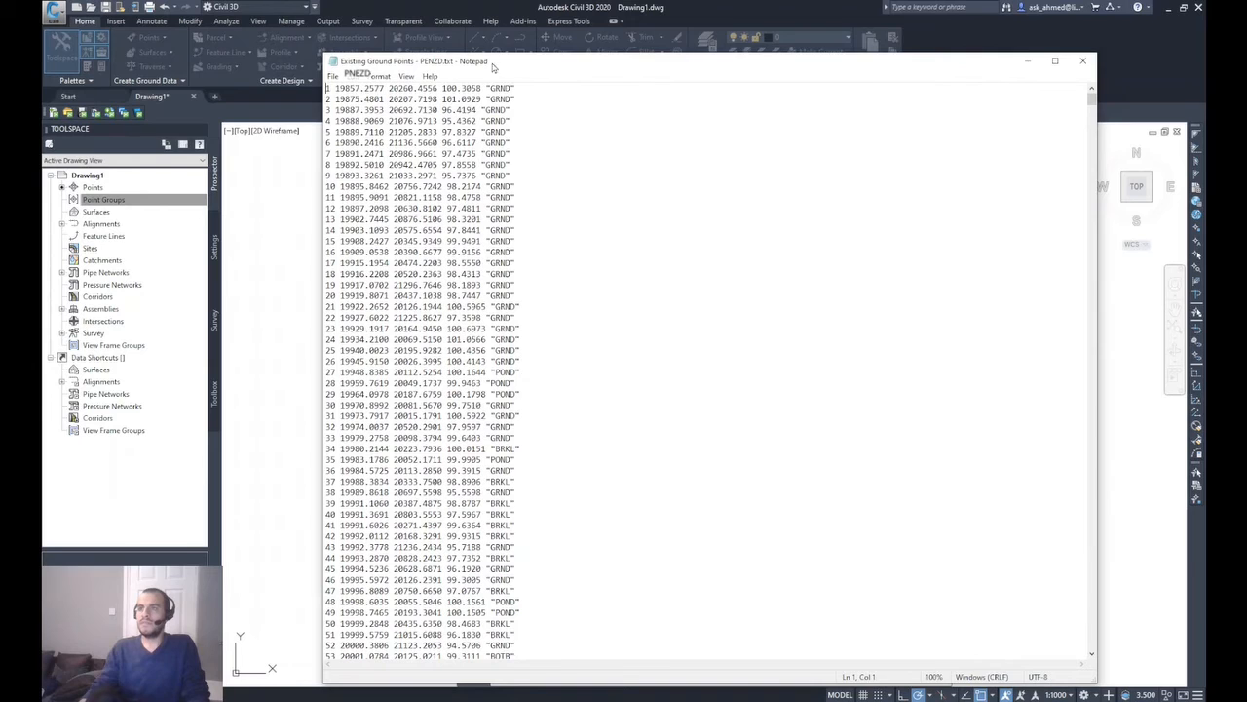
# Examine the column order of the point data, then close the text file and leave the source file selection without adding another file
pyautogui.moveTo(493, 66); pyautogui.dragTo(418, 78)
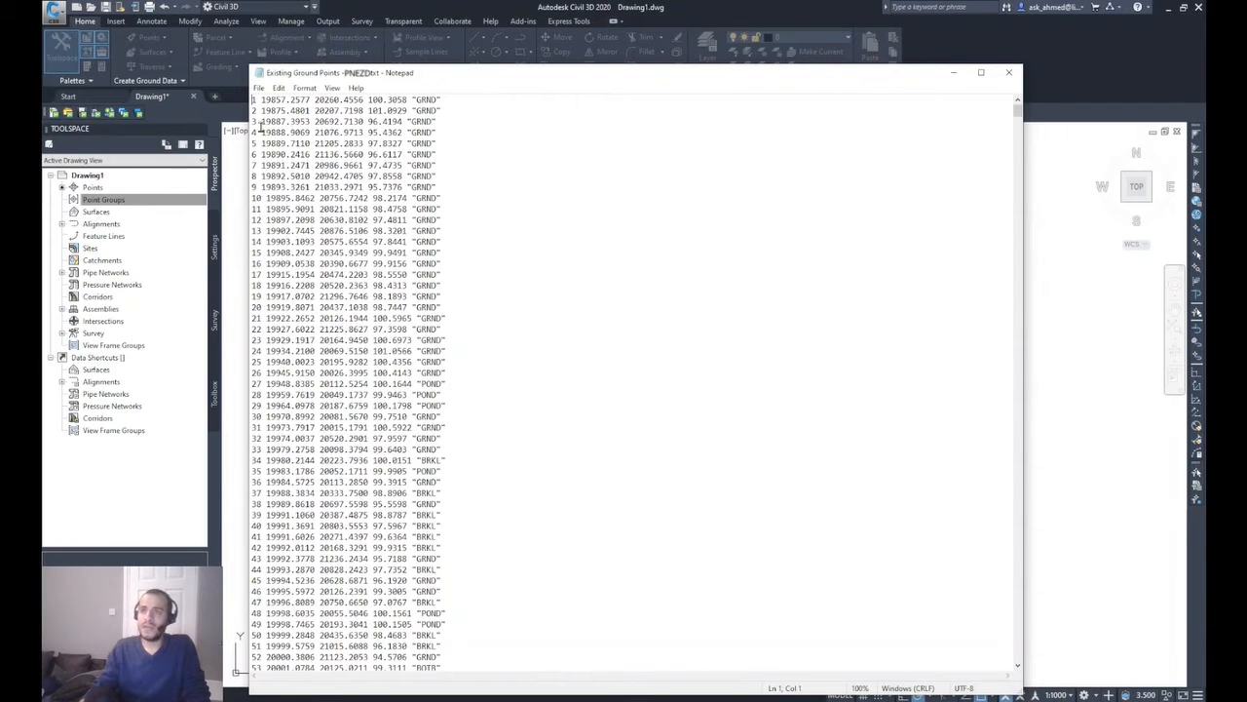
pyautogui.click(257, 100)
pyautogui.click(266, 100)
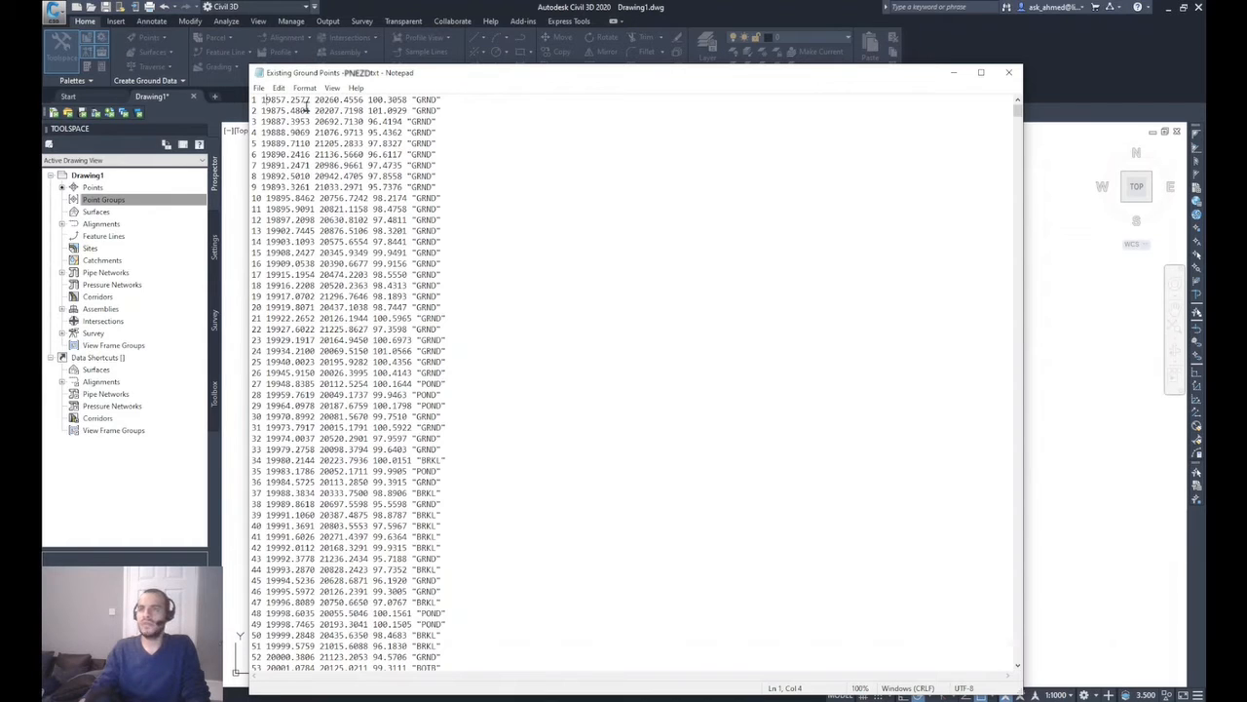
pyautogui.click(335, 110)
pyautogui.click(377, 110)
pyautogui.click(388, 438)
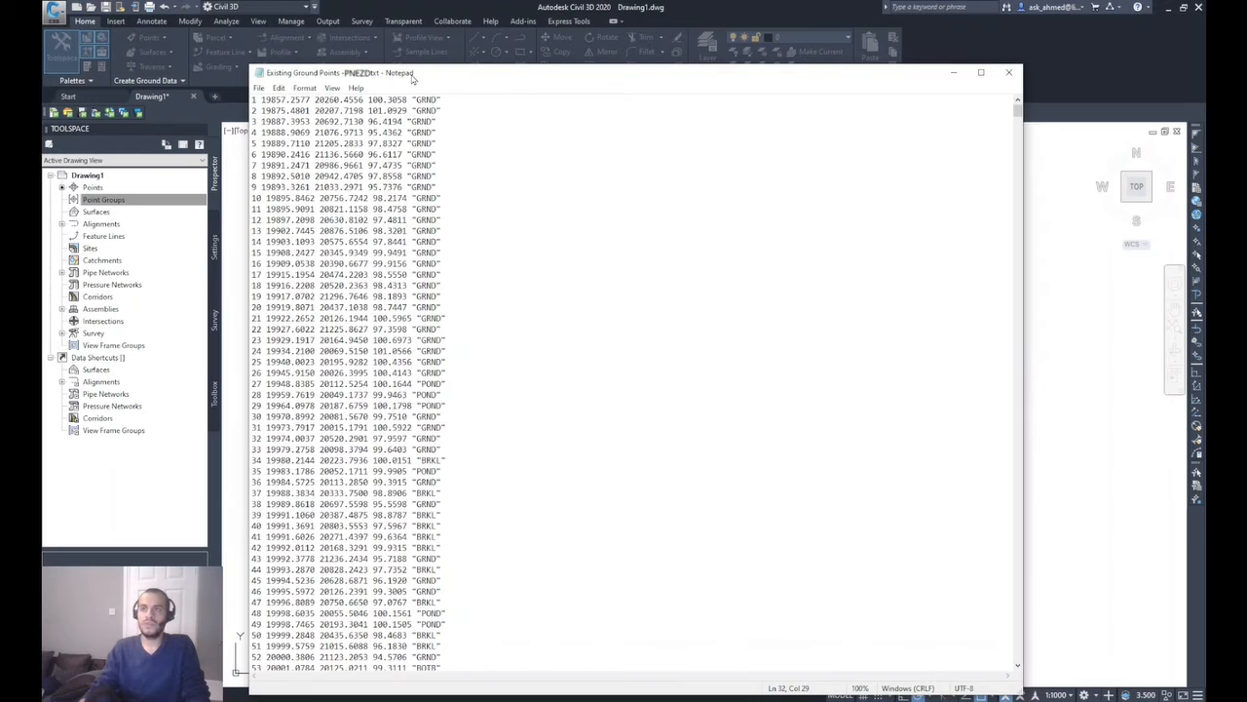
pyautogui.moveTo(412, 80); pyautogui.dragTo(412, 64)
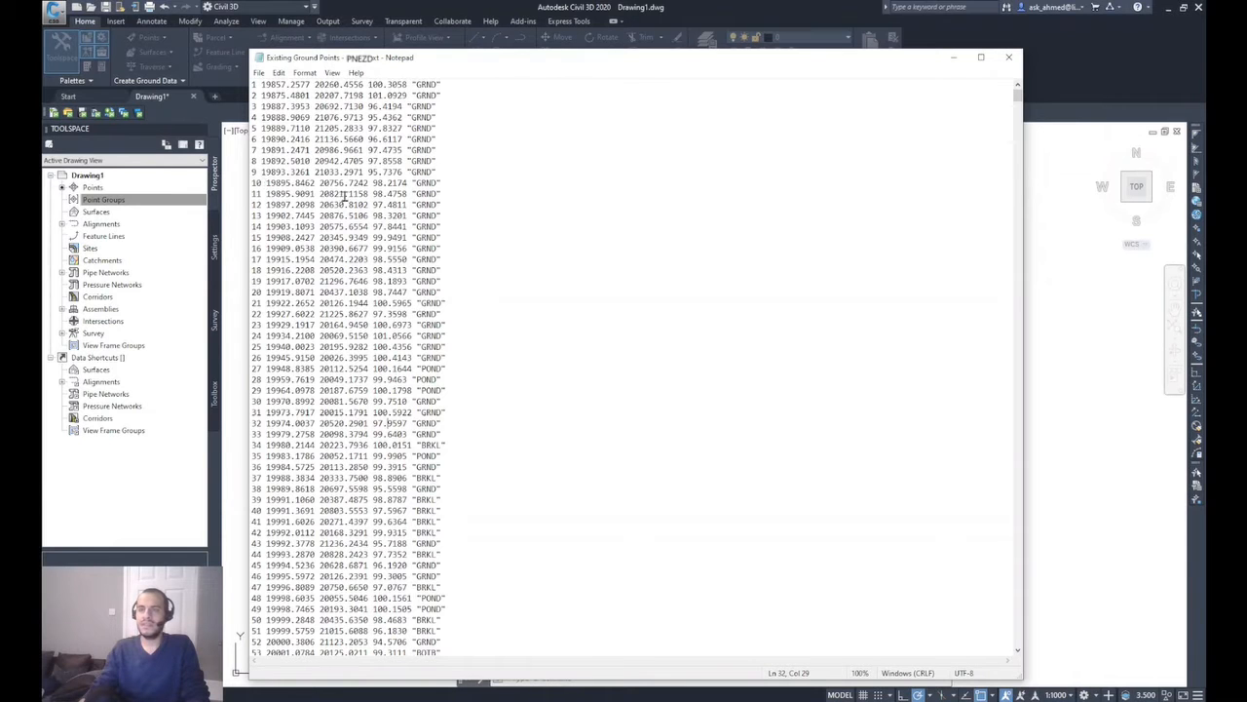
pyautogui.click(1008, 57)
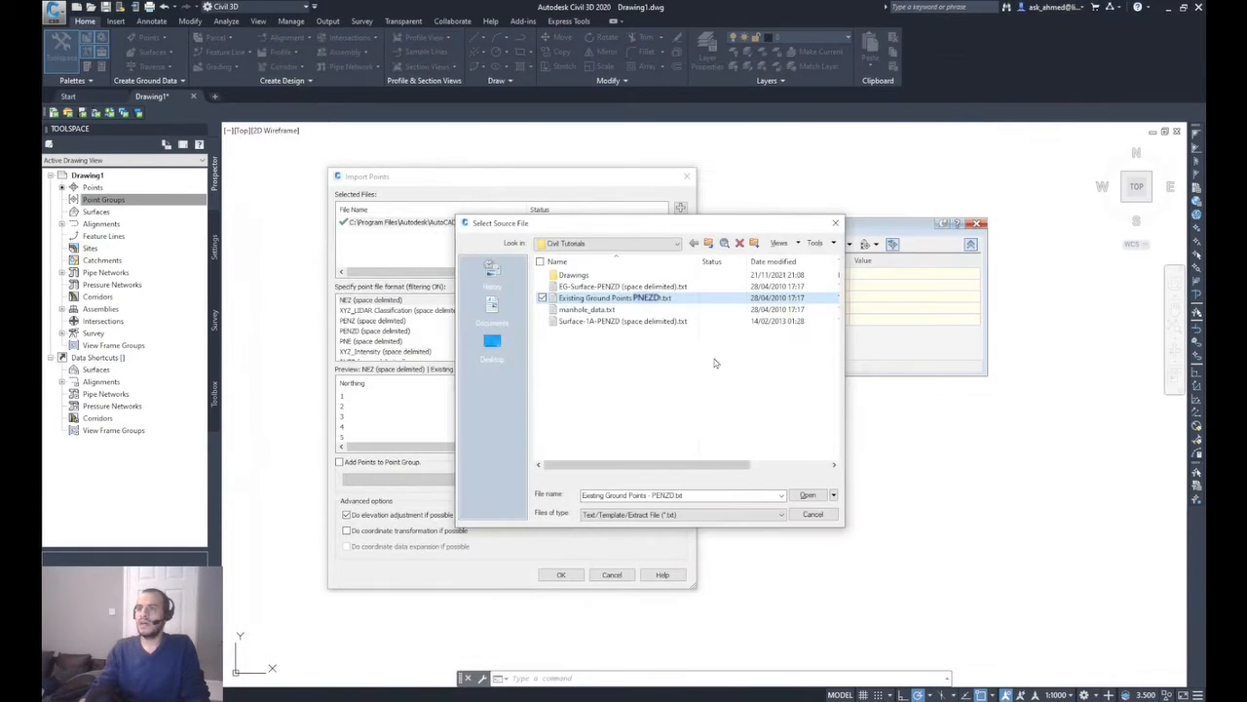
pyautogui.click(822, 518)
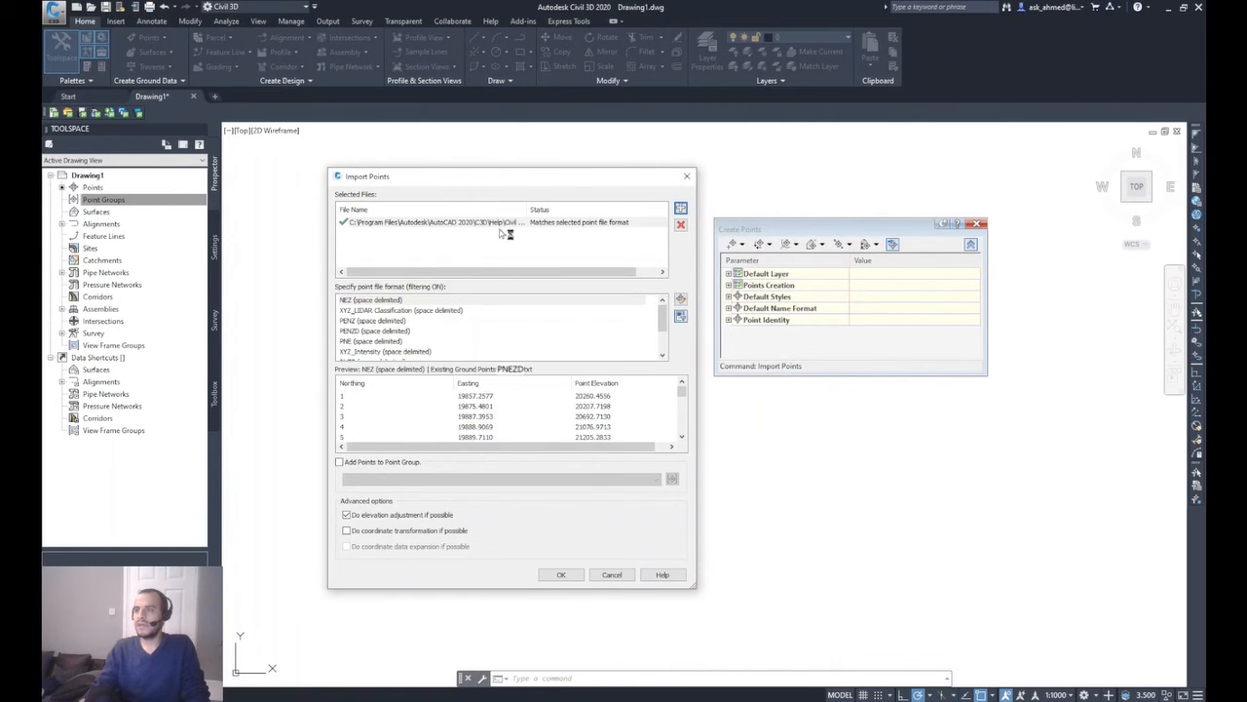
# Set the point file format to PNEZD (space delimited) and import the points without adding them to a point group
pyautogui.click(393, 304)
pyautogui.moveTo(662, 318); pyautogui.dragTo(659, 339)
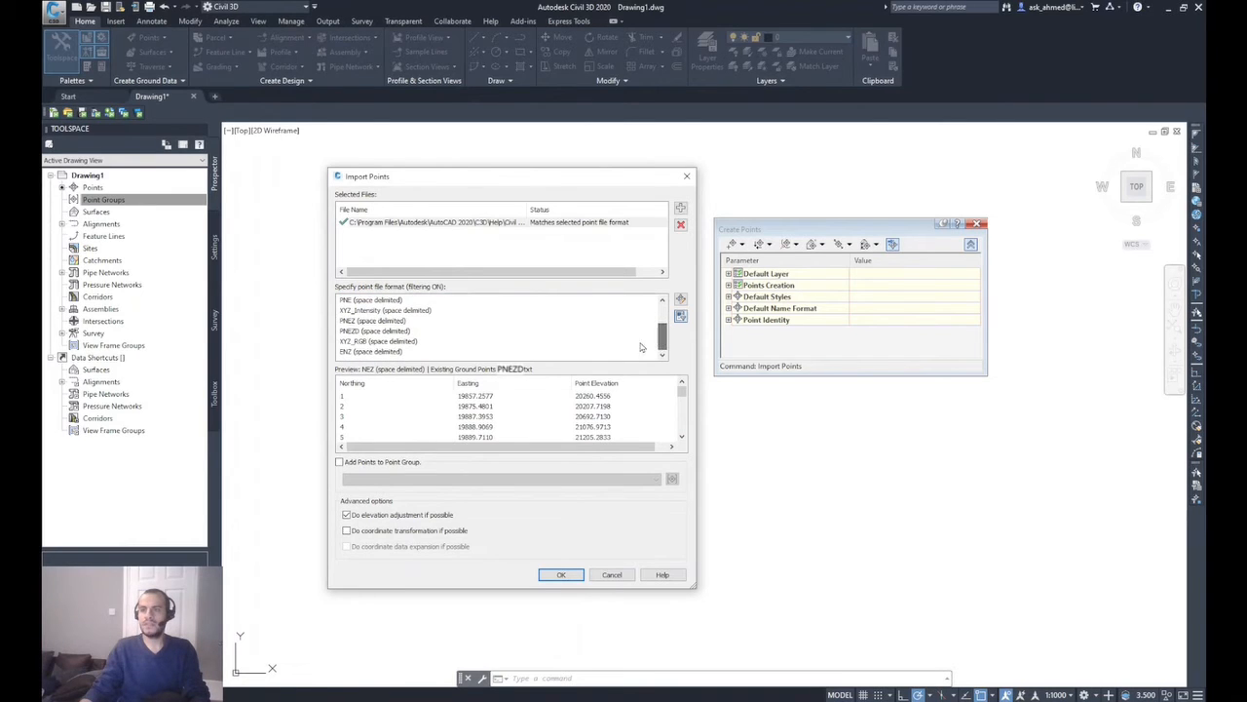
pyautogui.click(362, 332)
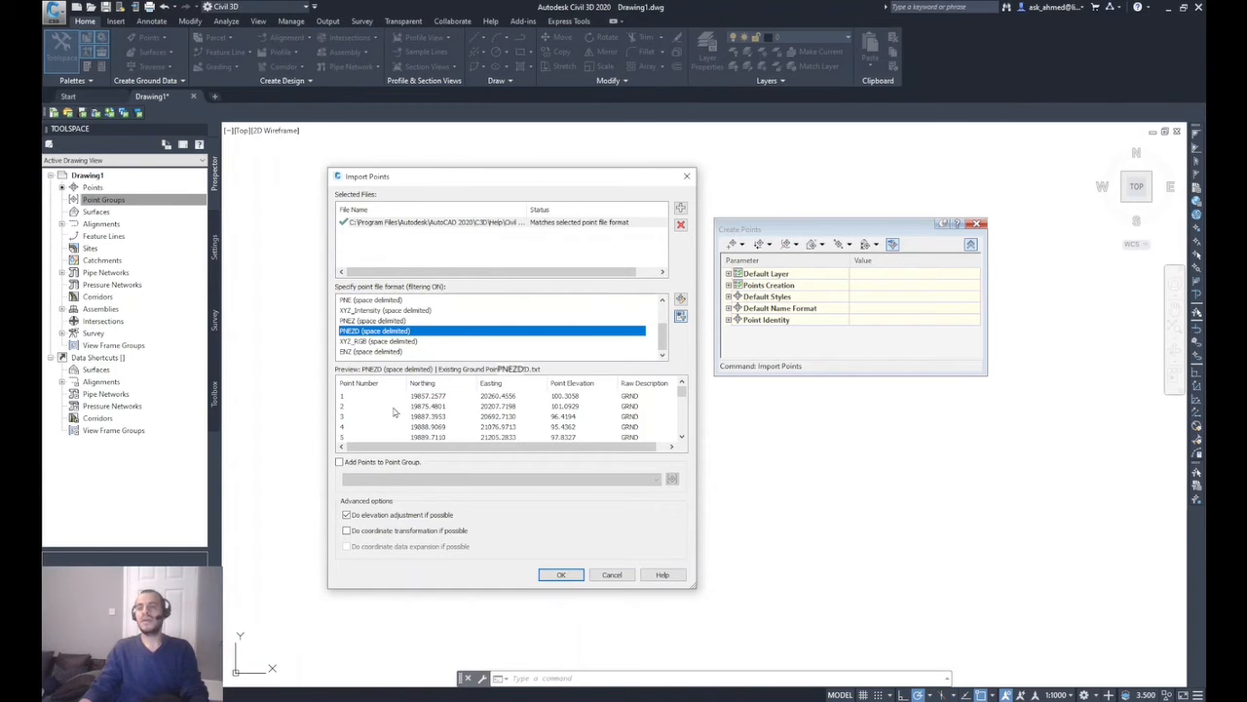
pyautogui.moveTo(688, 582); pyautogui.dragTo(765, 624)
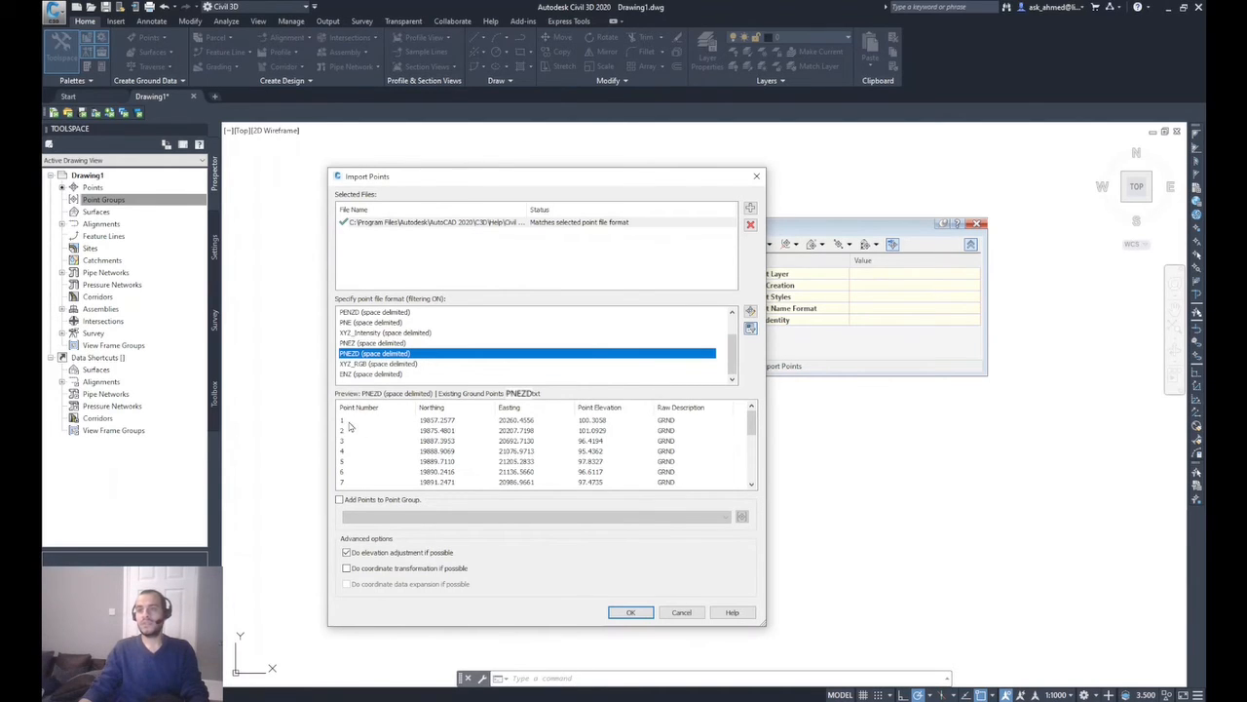
pyautogui.click(630, 613)
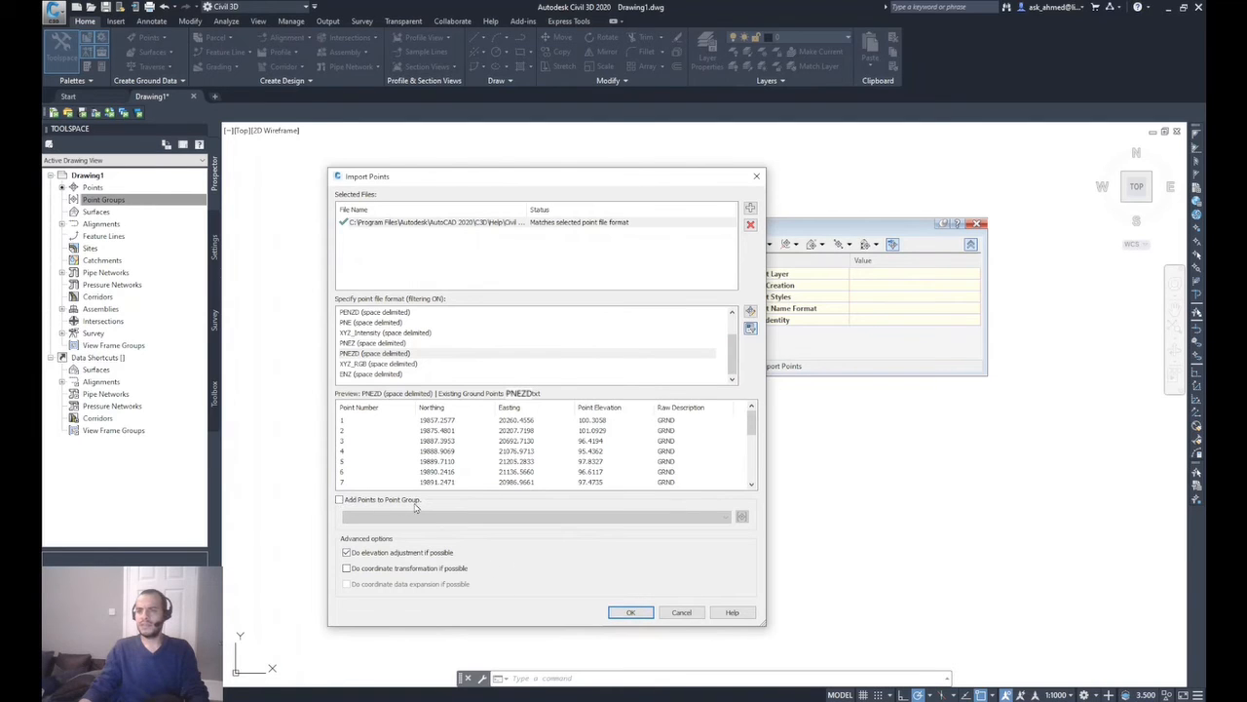
pyautogui.click(625, 615)
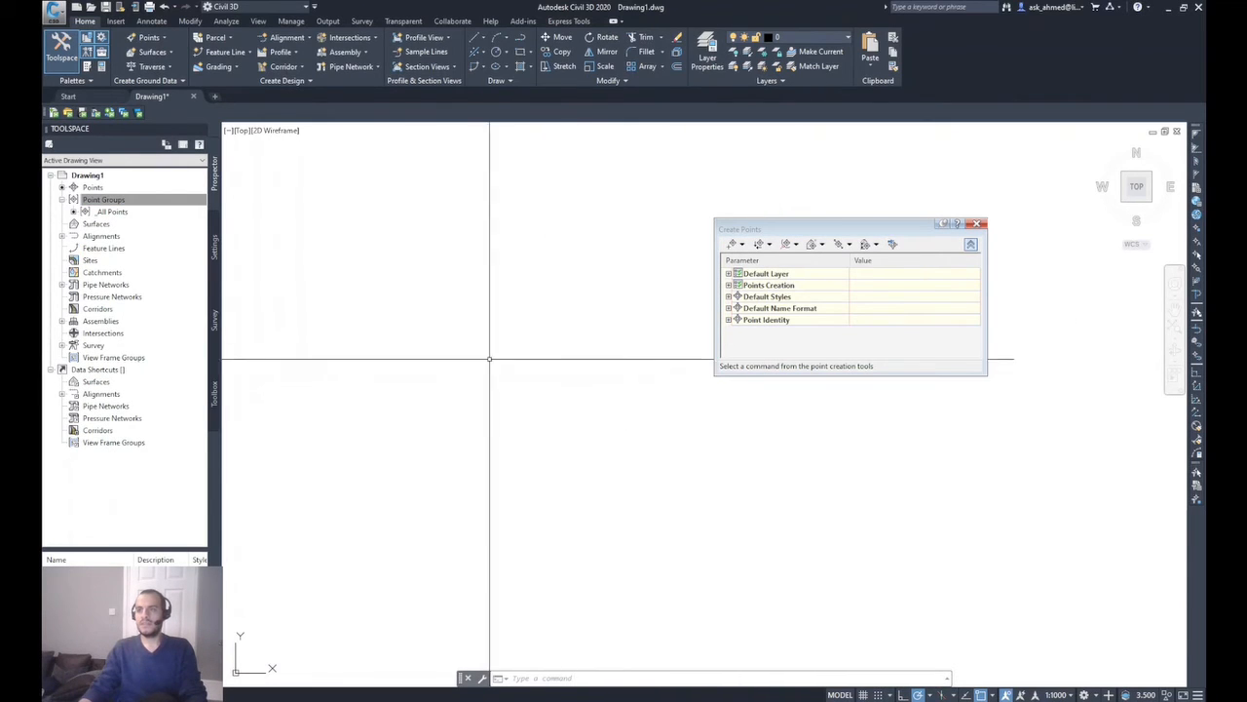
# Inspect the _All Points group under the drawing's point groups
pyautogui.click(122, 200)
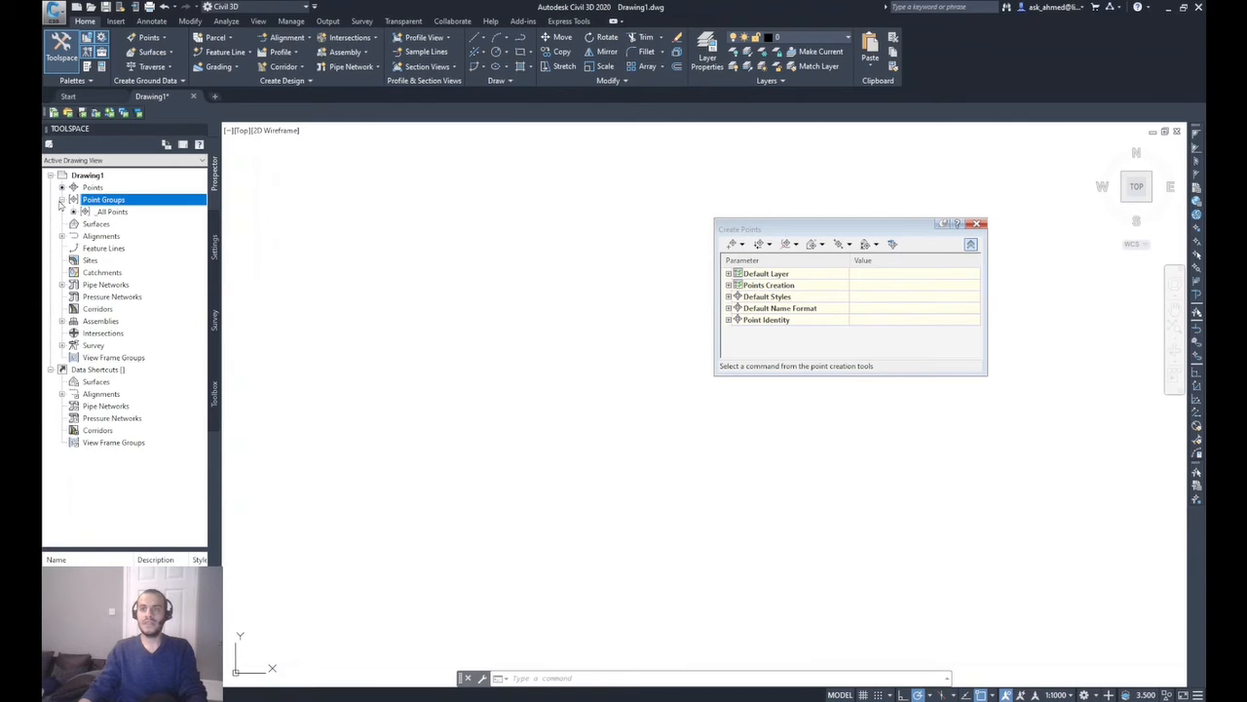
pyautogui.click(114, 213)
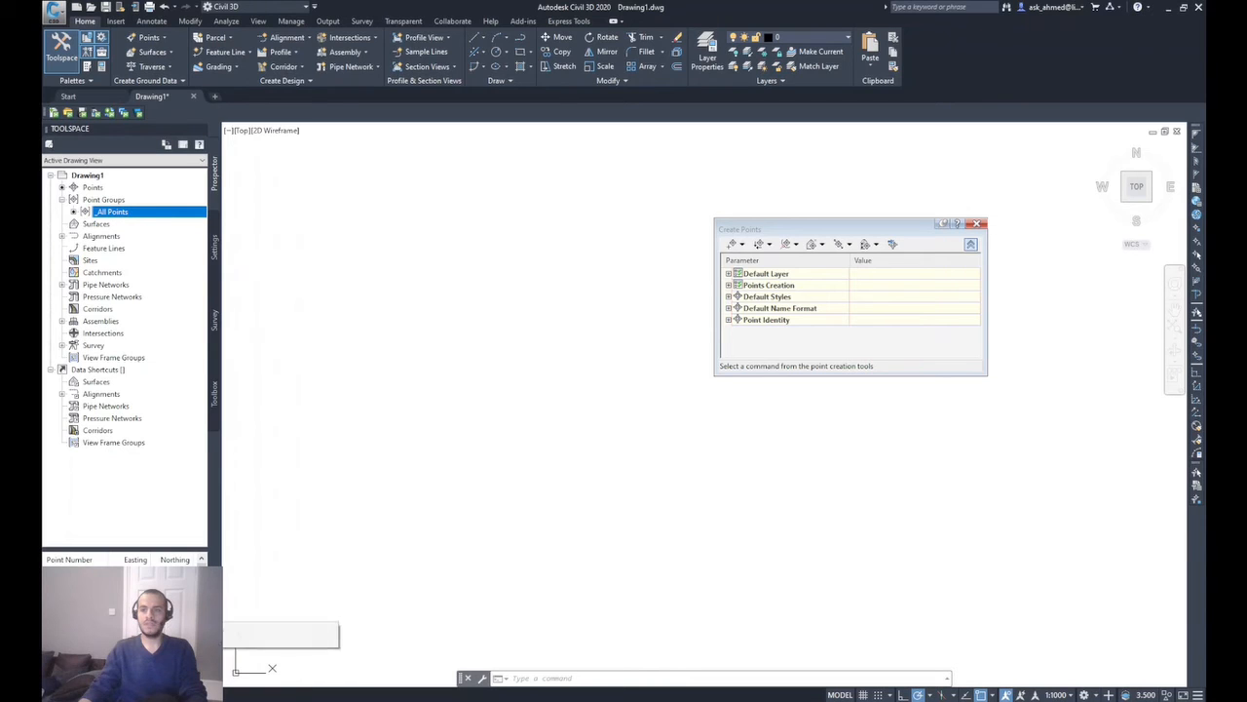
pyautogui.moveTo(221, 526)
pyautogui.mouseDown()
pyautogui.moveTo(315, 529)
pyautogui.moveTo(208, 526)
pyautogui.mouseUp()
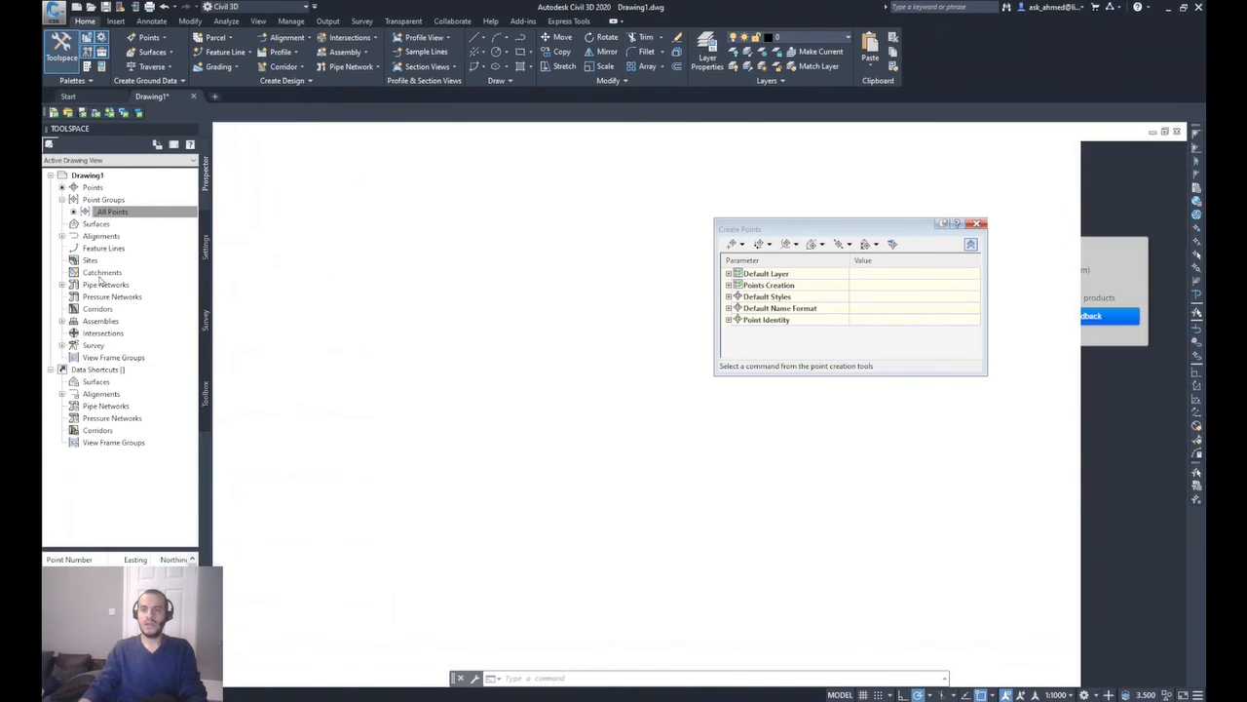
pyautogui.rightClick(119, 216)
pyautogui.click(182, 236)
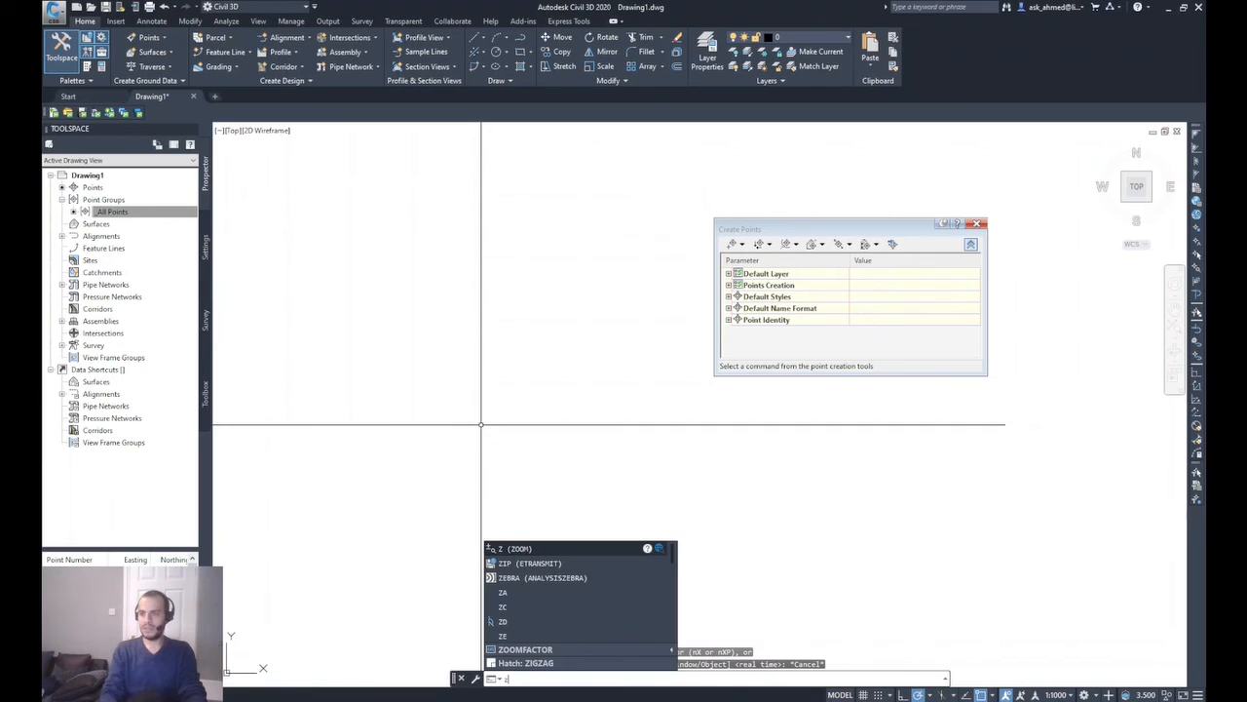
# Zoom the drawing to its extents and clear the Create Points window away from the imported points
pyautogui.press('Return')
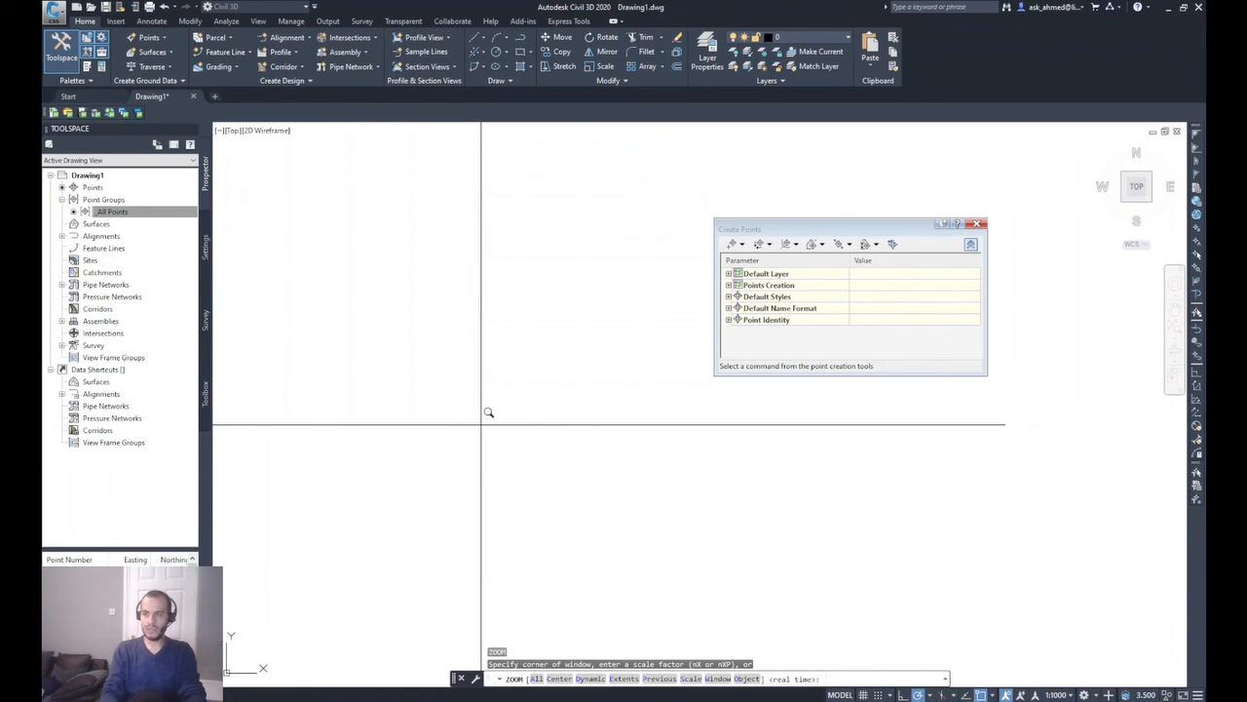
pyautogui.click(627, 680)
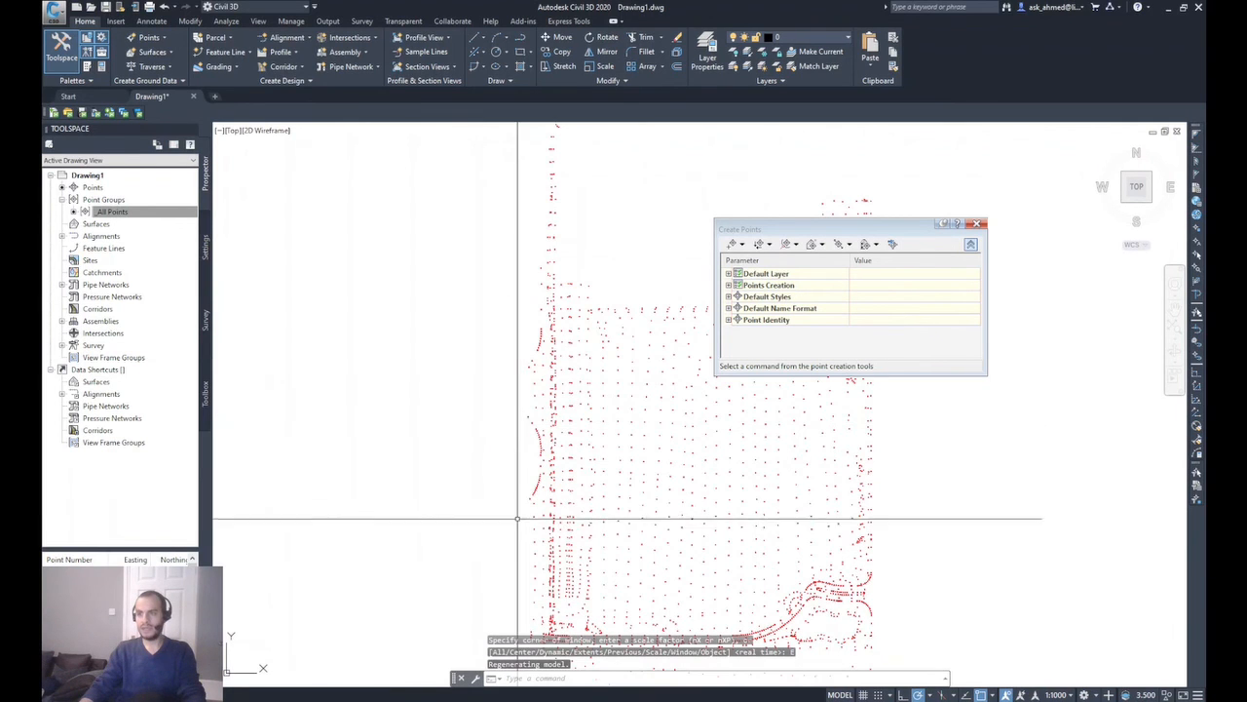
pyautogui.moveTo(798, 230); pyautogui.dragTo(650, 146)
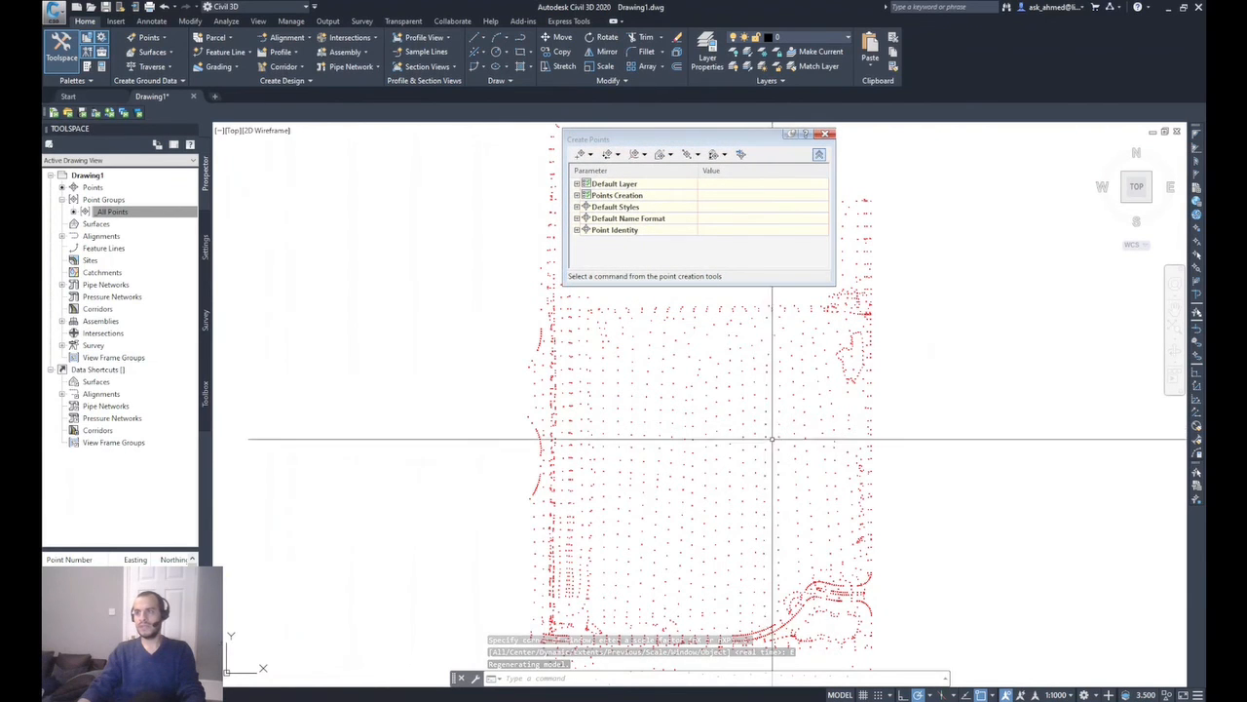
pyautogui.moveTo(760, 468)
pyautogui.mouseDown(button='middle')
pyautogui.moveTo(649, 455)
pyautogui.moveTo(479, 469)
pyautogui.mouseUp(button='middle')
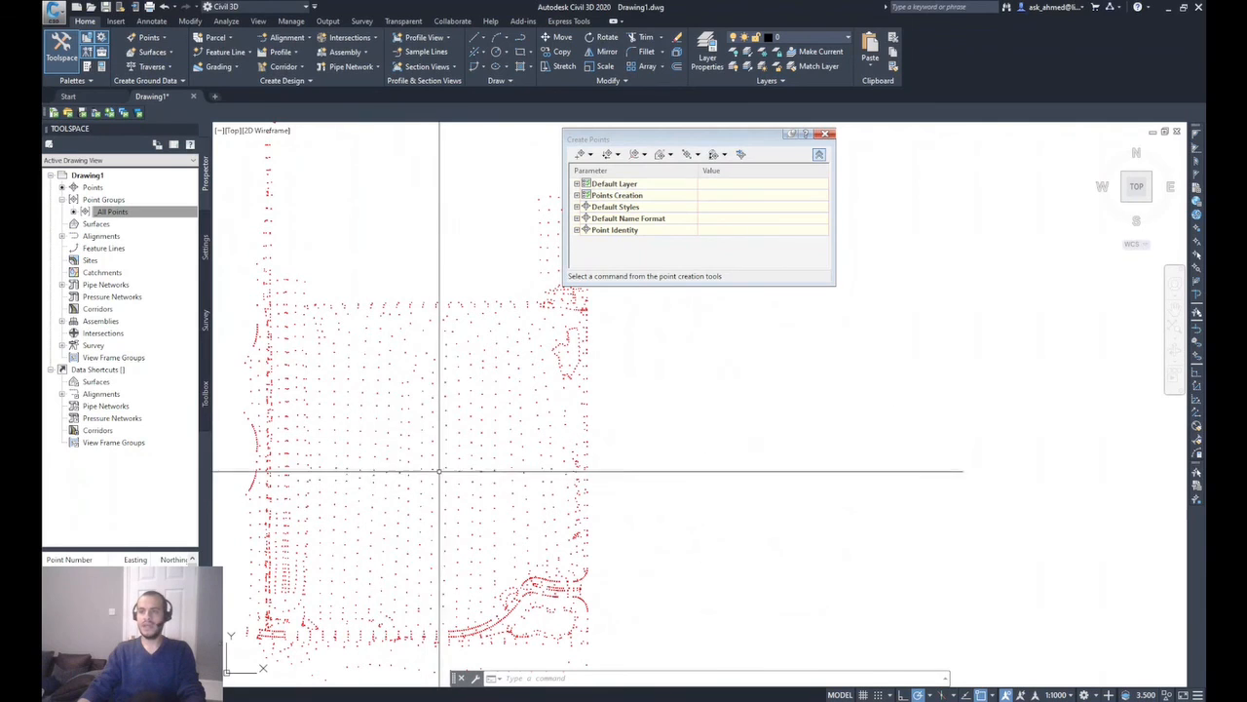
pyautogui.moveTo(290, 459); pyautogui.dragTo(384, 458, button='middle')
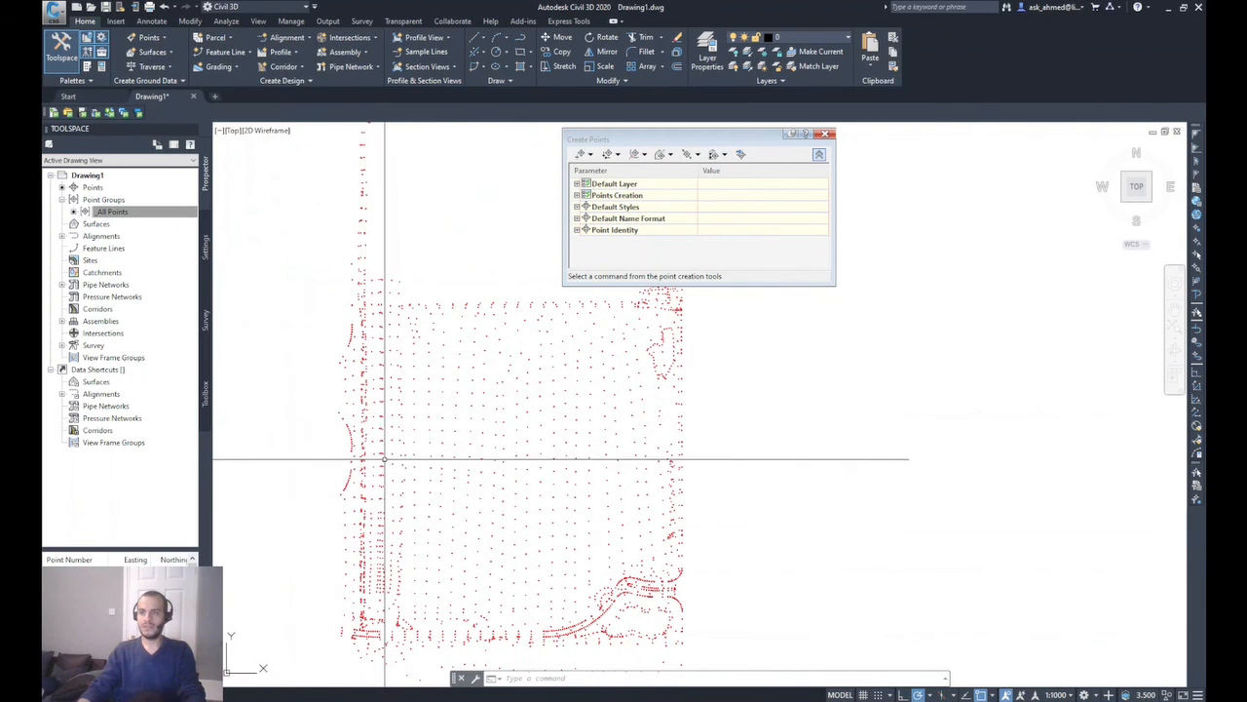
# Set the _All Points group's point label style to Description Only and apply it to the drawing's points
pyautogui.scroll(5, 384, 458)
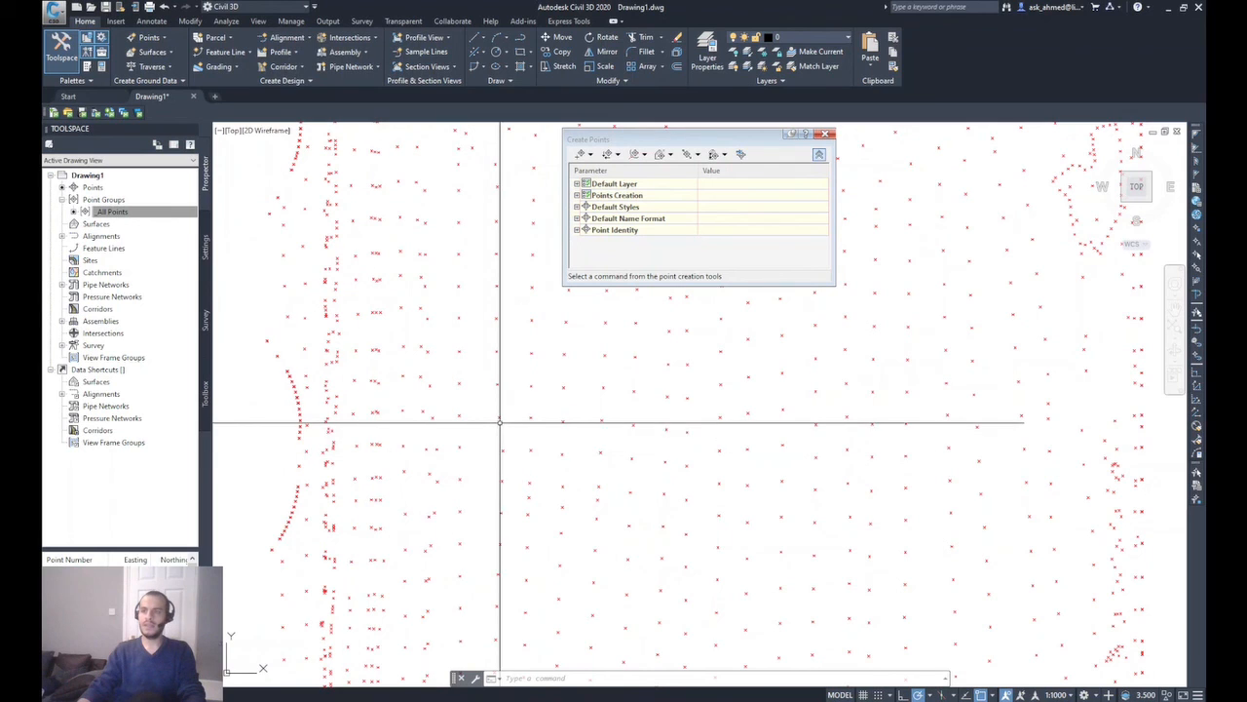
pyautogui.click(110, 213)
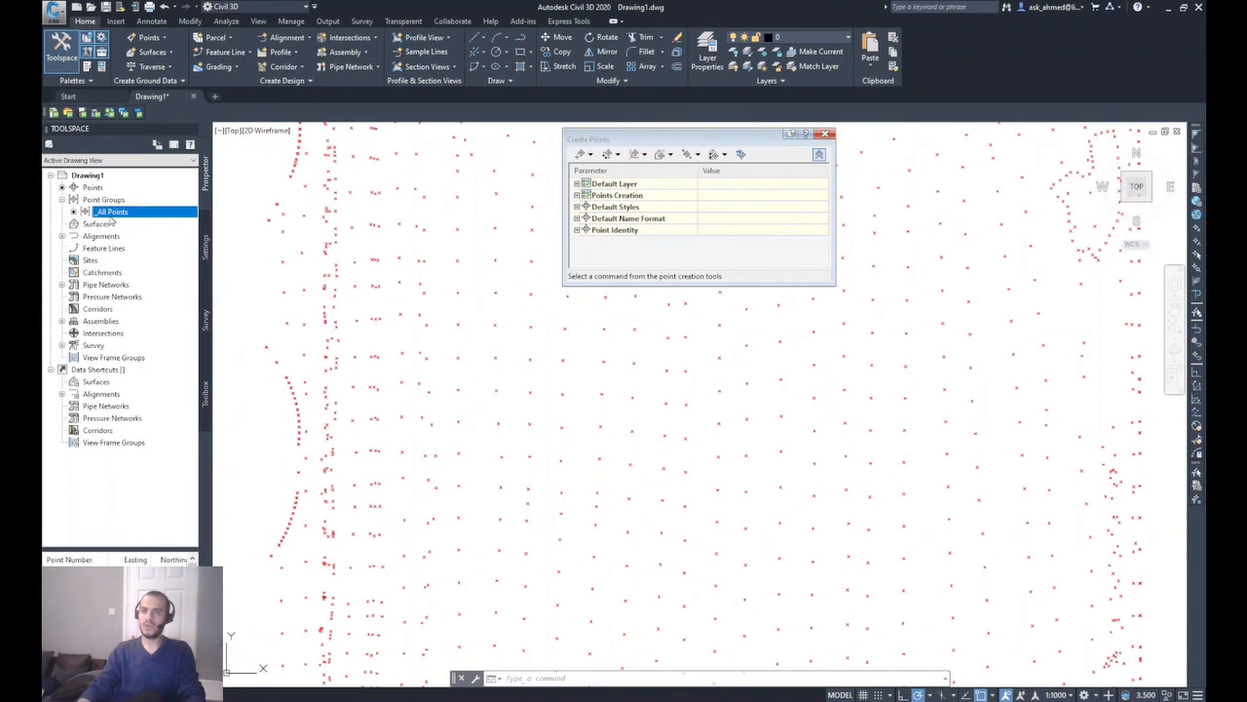
pyautogui.rightClick(112, 213)
pyautogui.click(146, 217)
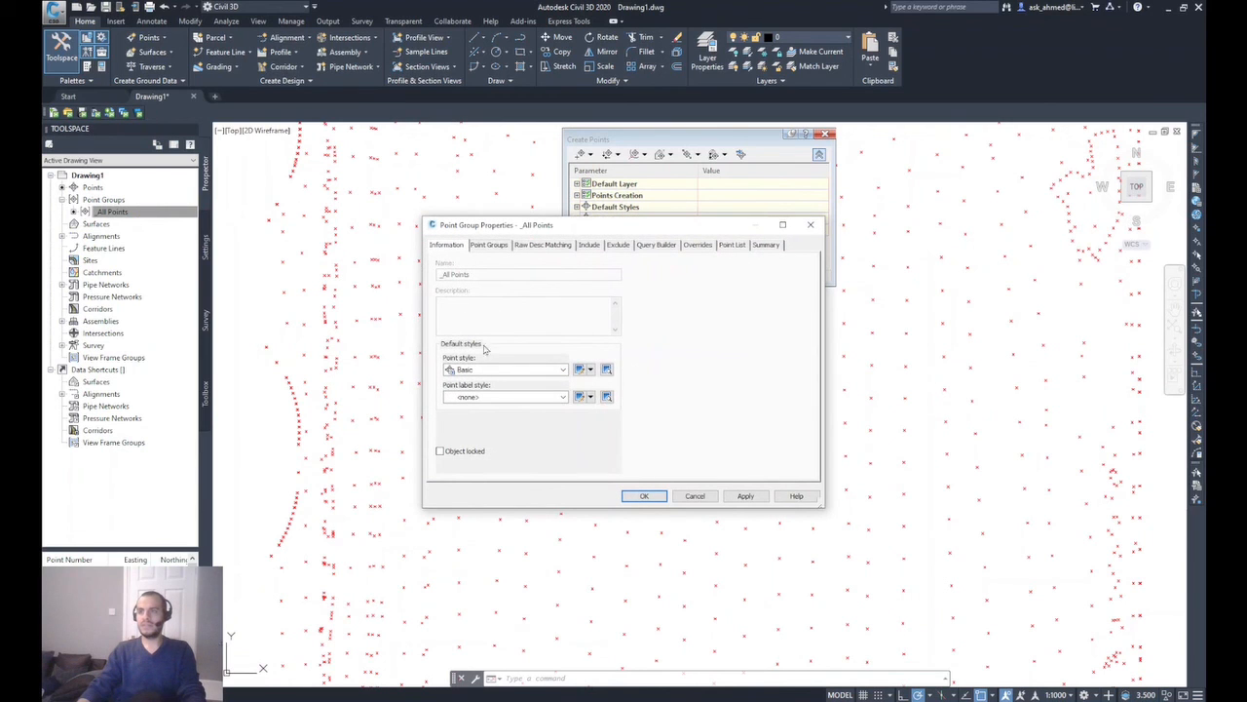
pyautogui.click(562, 397)
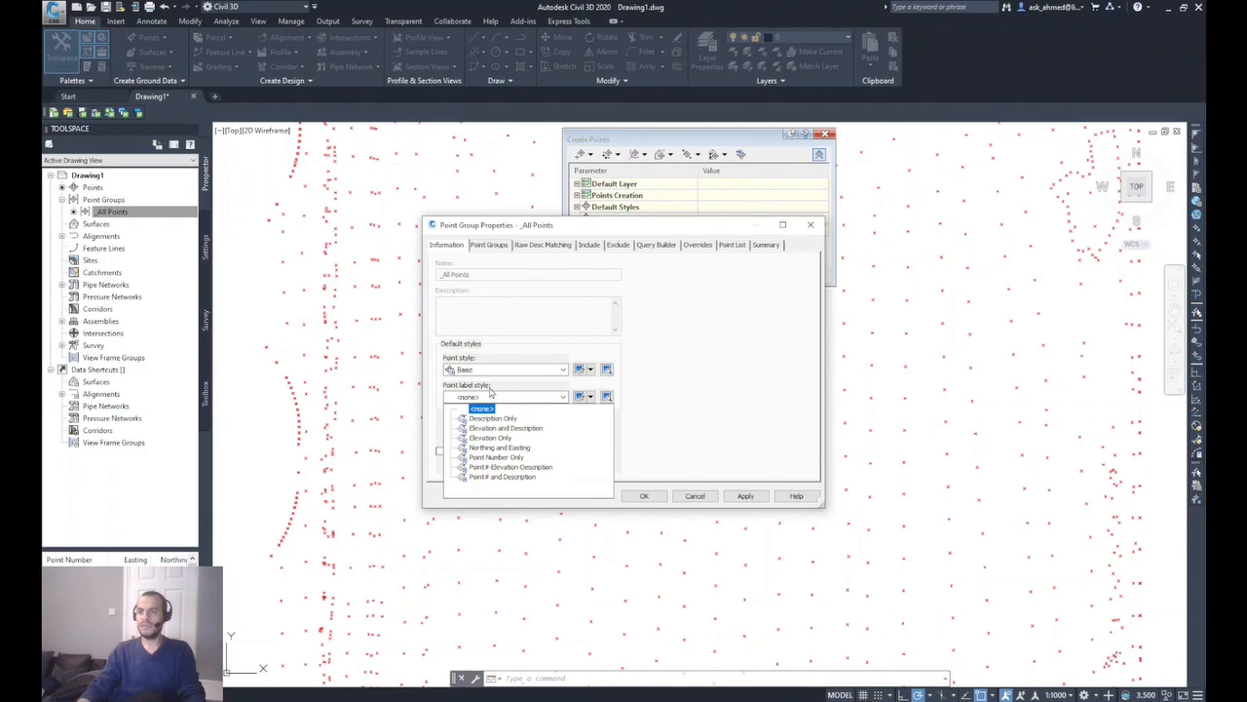
pyautogui.click(488, 422)
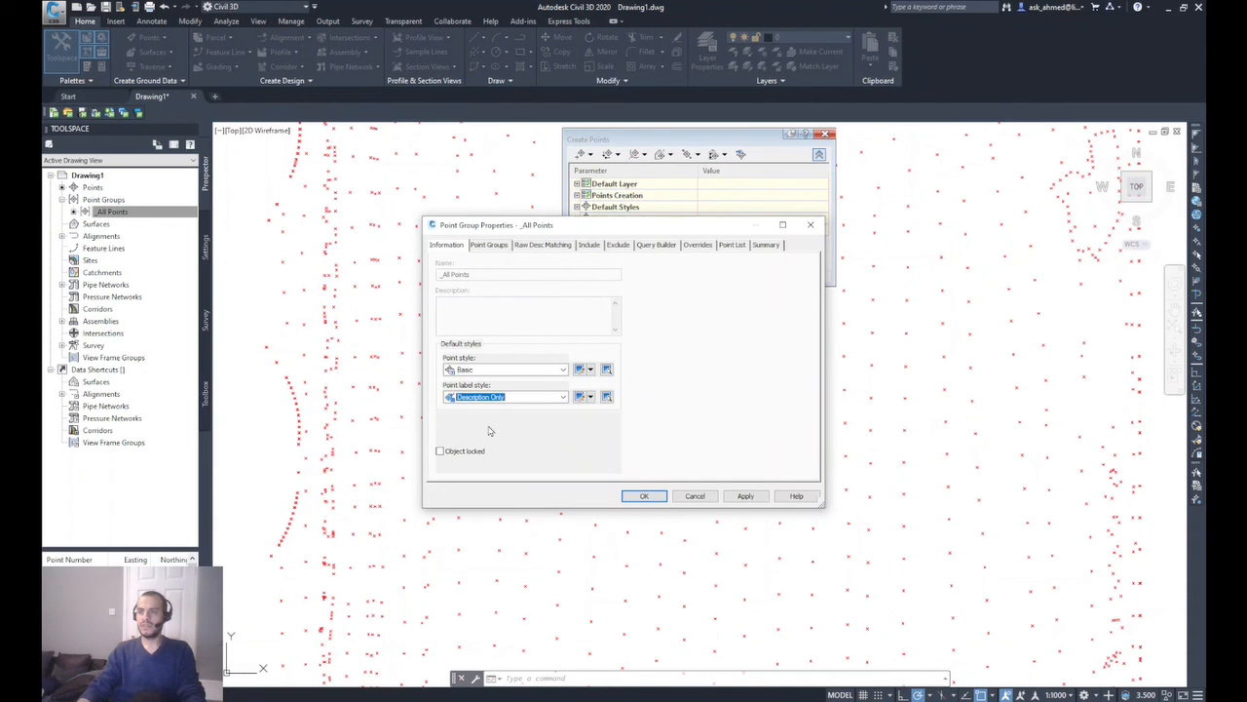
pyautogui.click(643, 499)
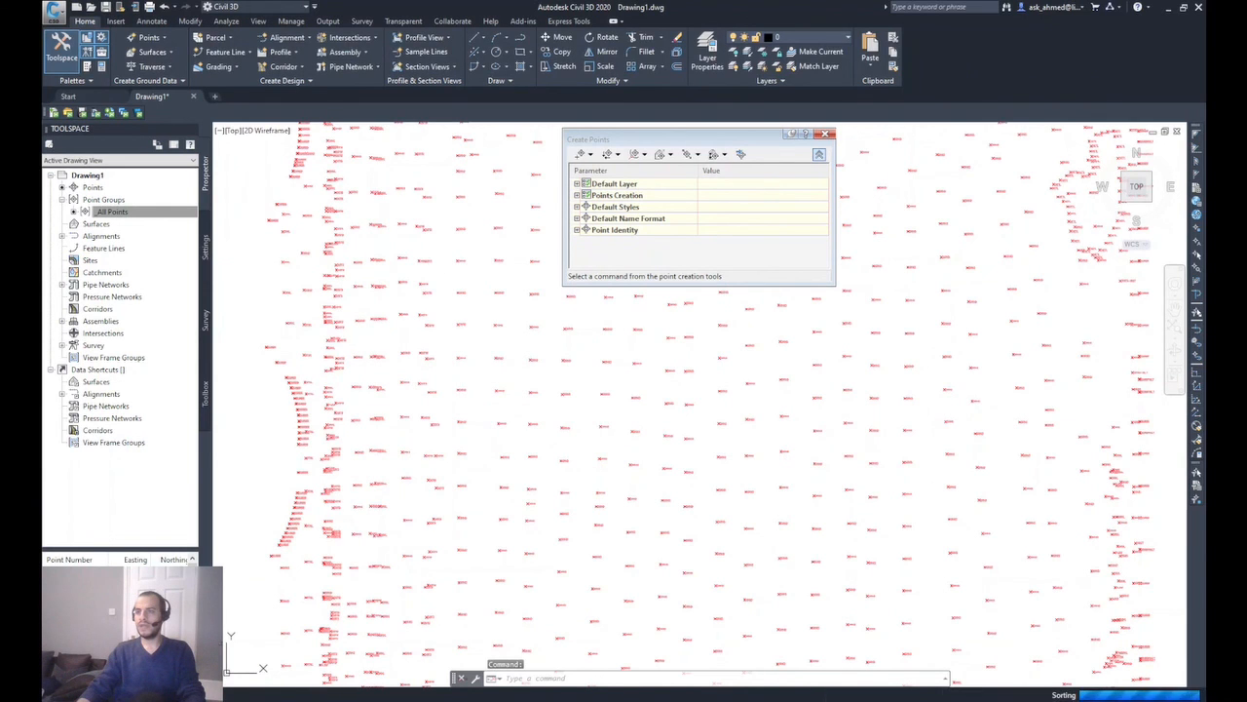
pyautogui.scroll(5, 345, 486)
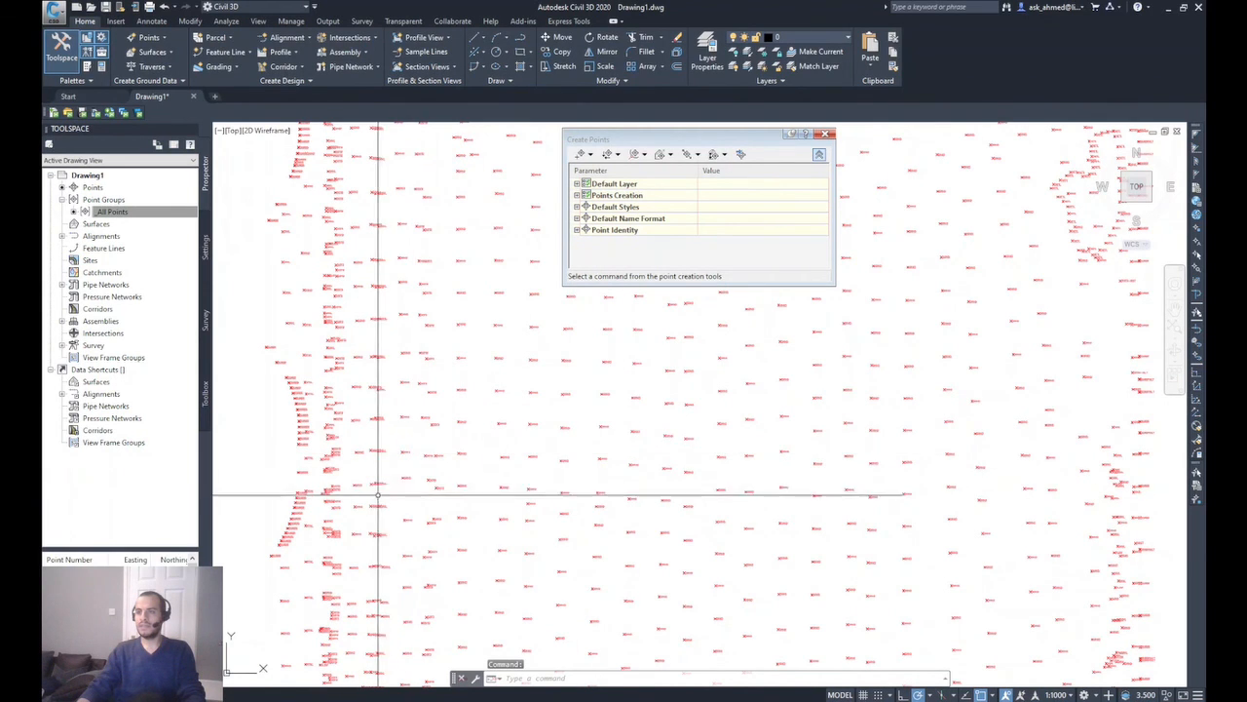